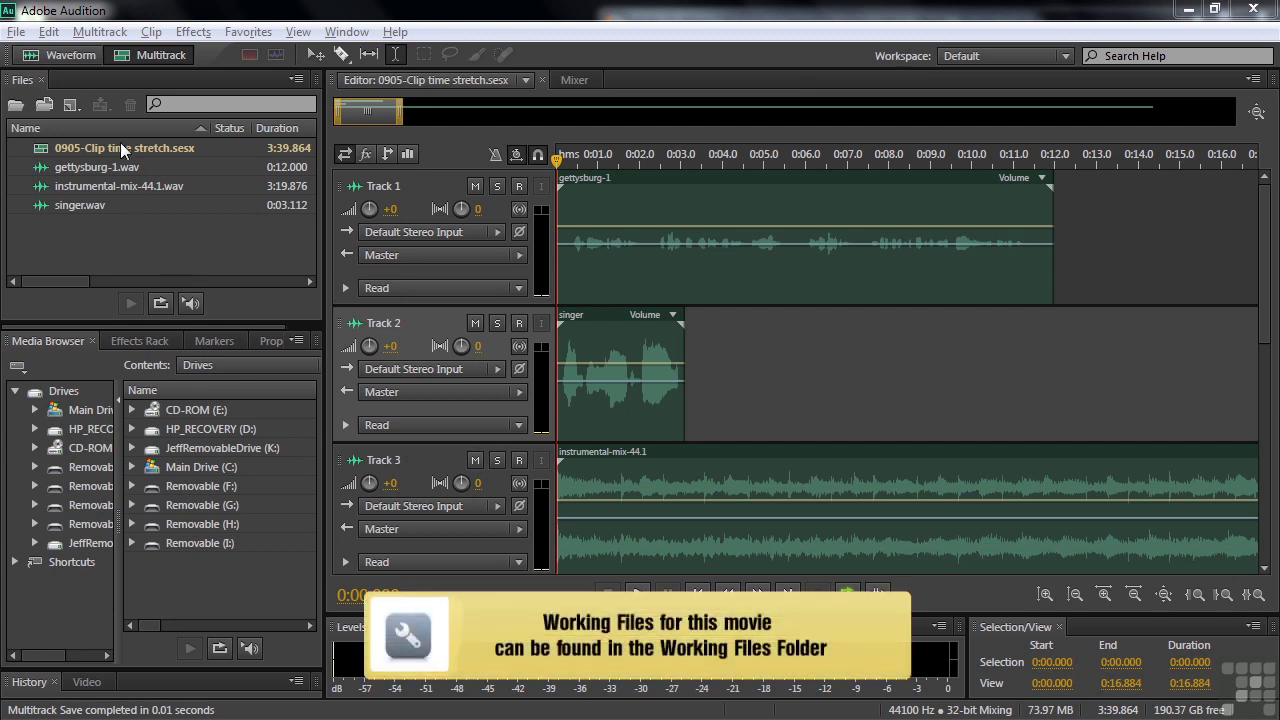
Open the 0905-Clip time stretch session.
double_click(94, 228)
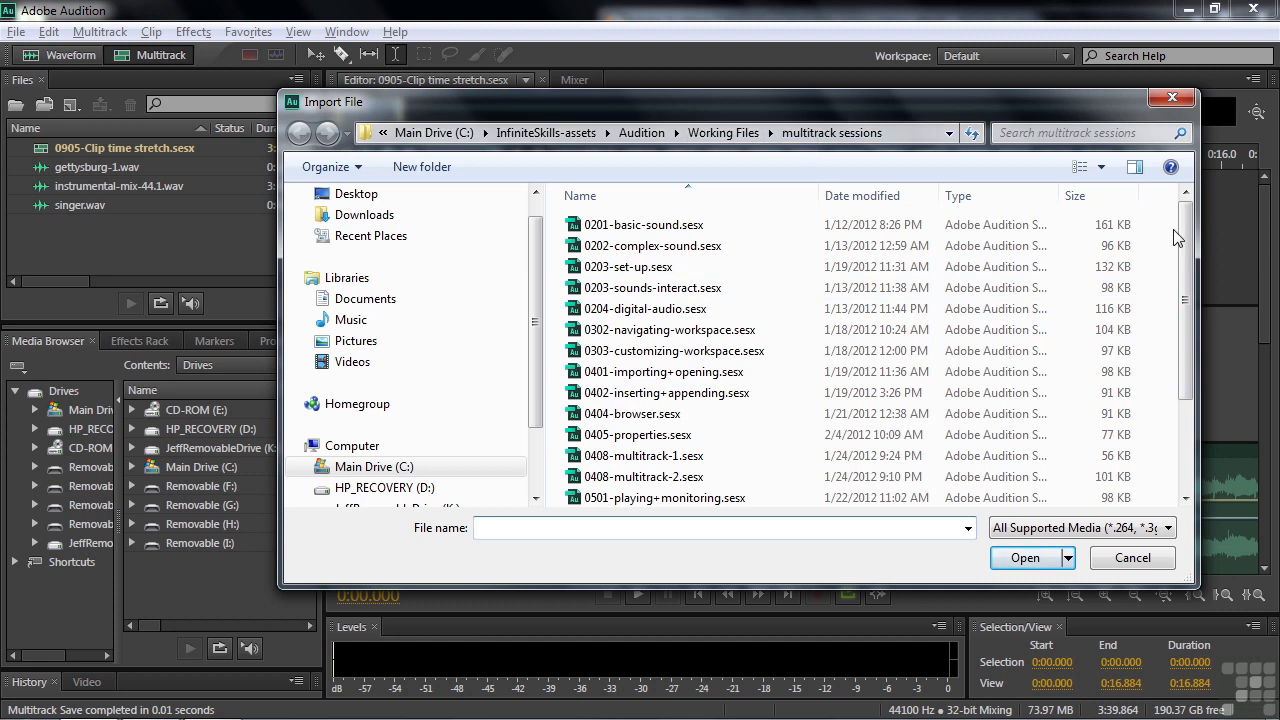
scroll(1178, 244, "down", 2)
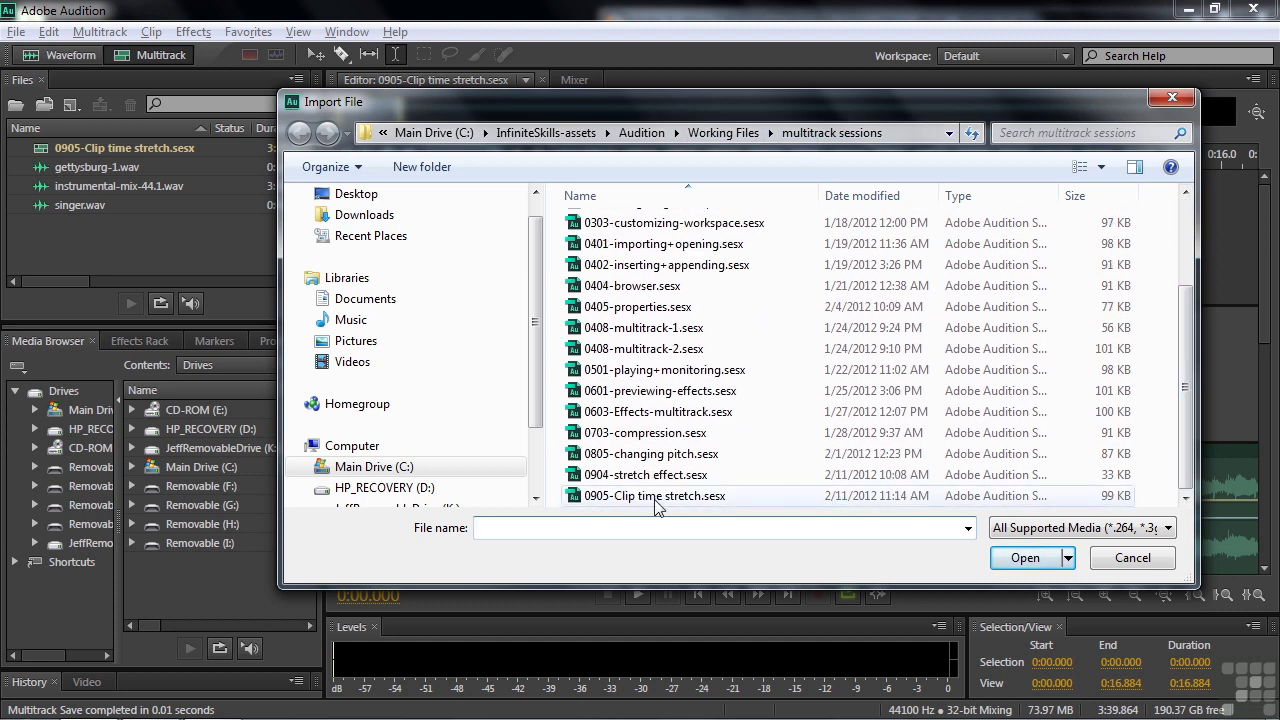
double_click(714, 496)
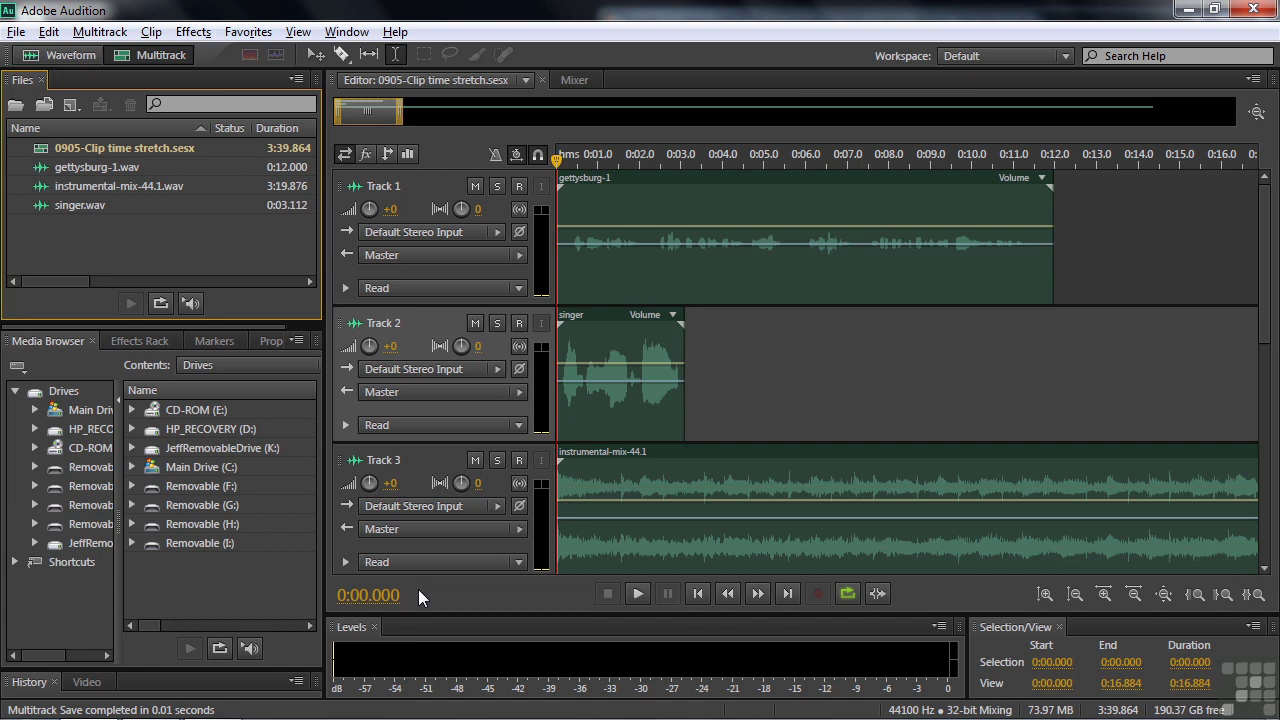
Turn on global clip stretching and test-stretch gettysburg-1, leaving it ending near 0:12.
left_click(514, 157)
left_click_drag(1051, 275, 851, 289)
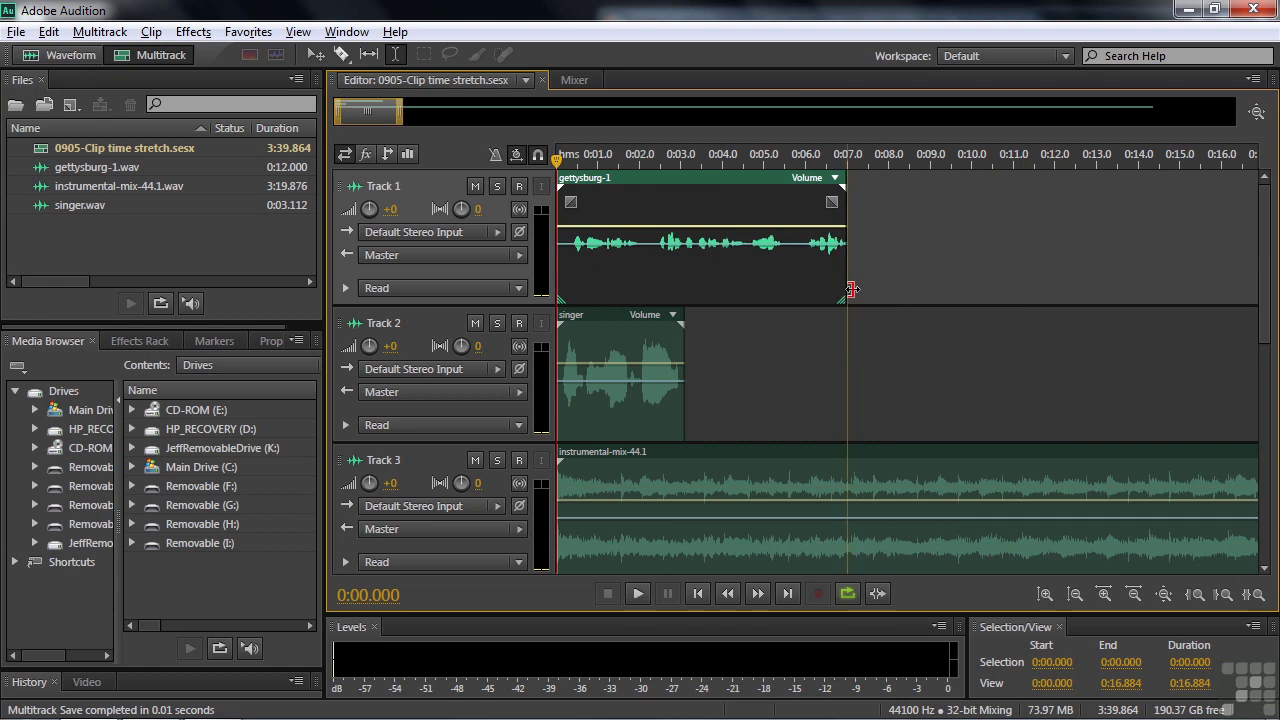
left_click_drag(851, 289, 1066, 300)
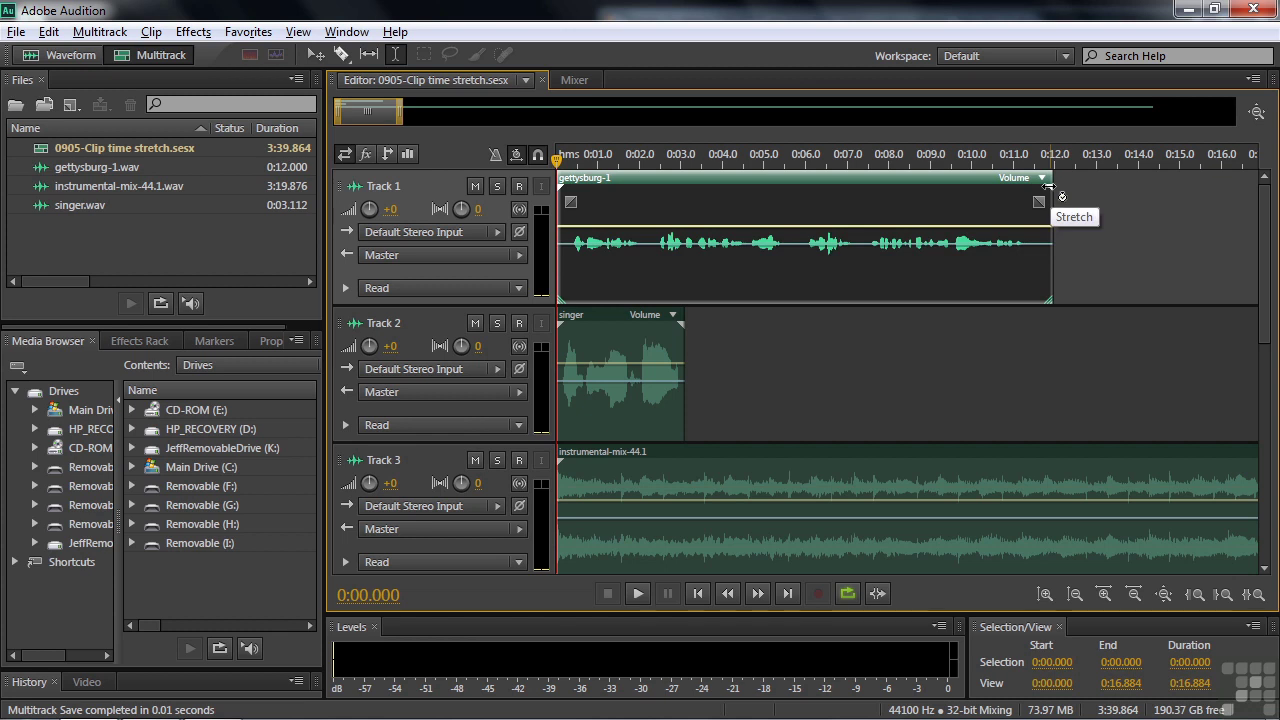
mouse_move(1048, 187)
left_mouse_down()
mouse_move(1172, 189)
mouse_move(893, 201)
mouse_move(1066, 190)
mouse_move(1048, 187)
left_mouse_up()
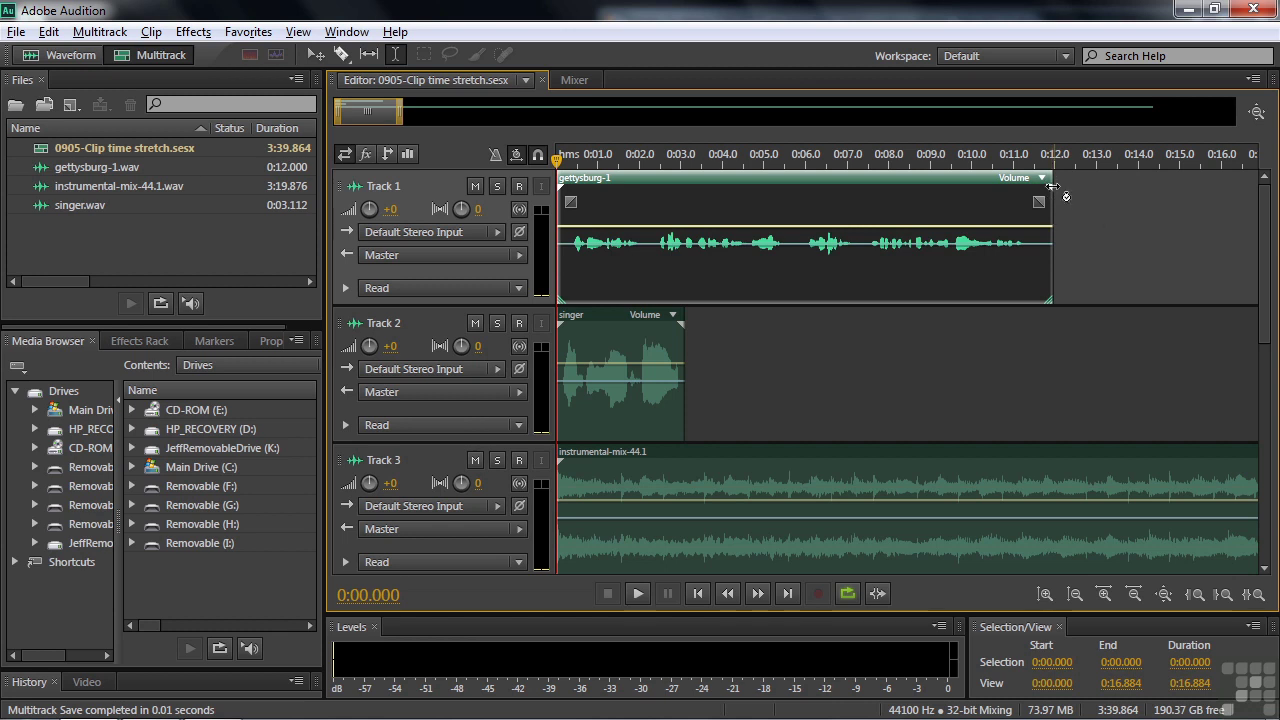
left_click_drag(1052, 187, 1053, 188)
left_click_drag(1050, 190, 1150, 199)
Toggle global clip stretching again and enlarge the Properties panel to show gettysburg-1's Stretch settings.
left_click(522, 153)
left_click(267, 340)
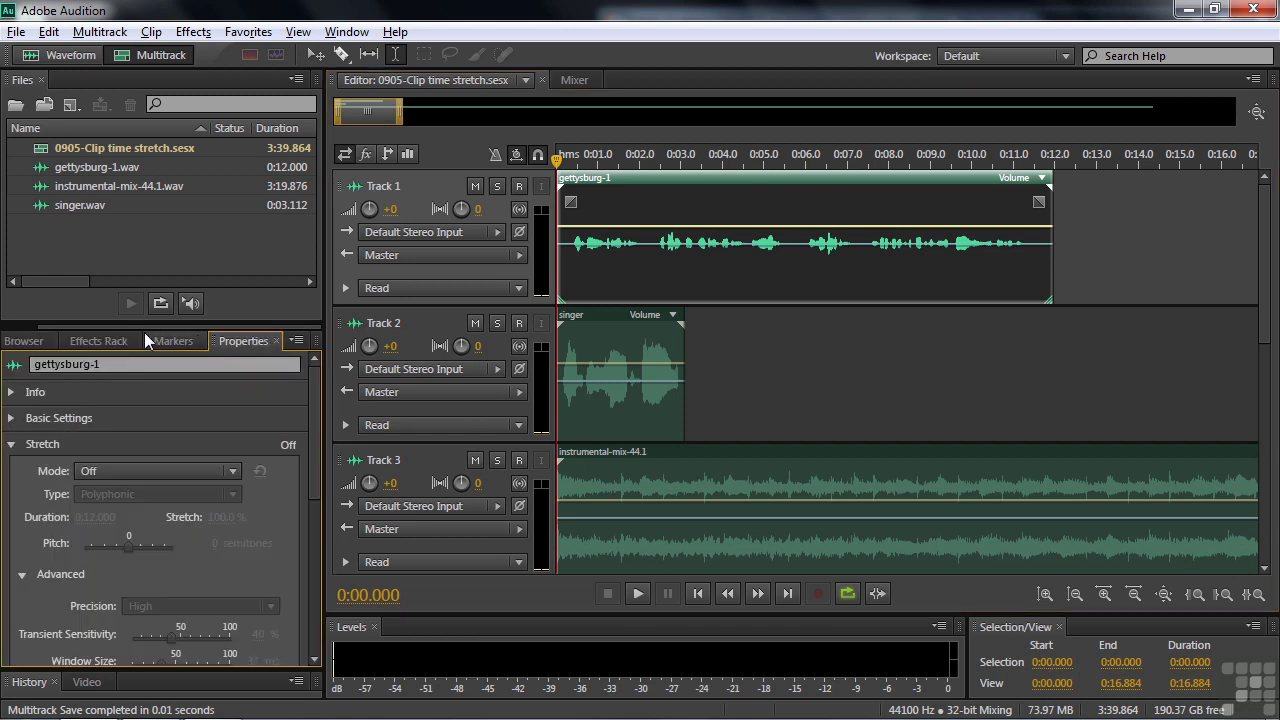
left_click(352, 32)
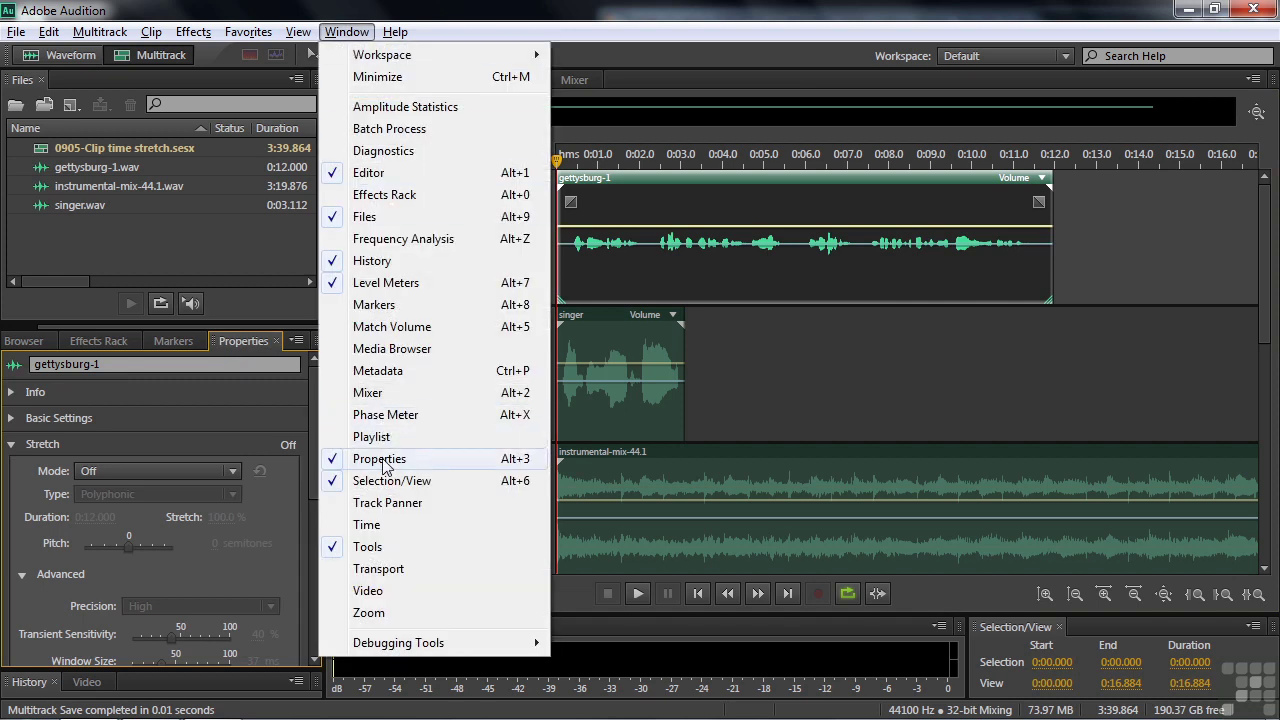
left_click(500, 18)
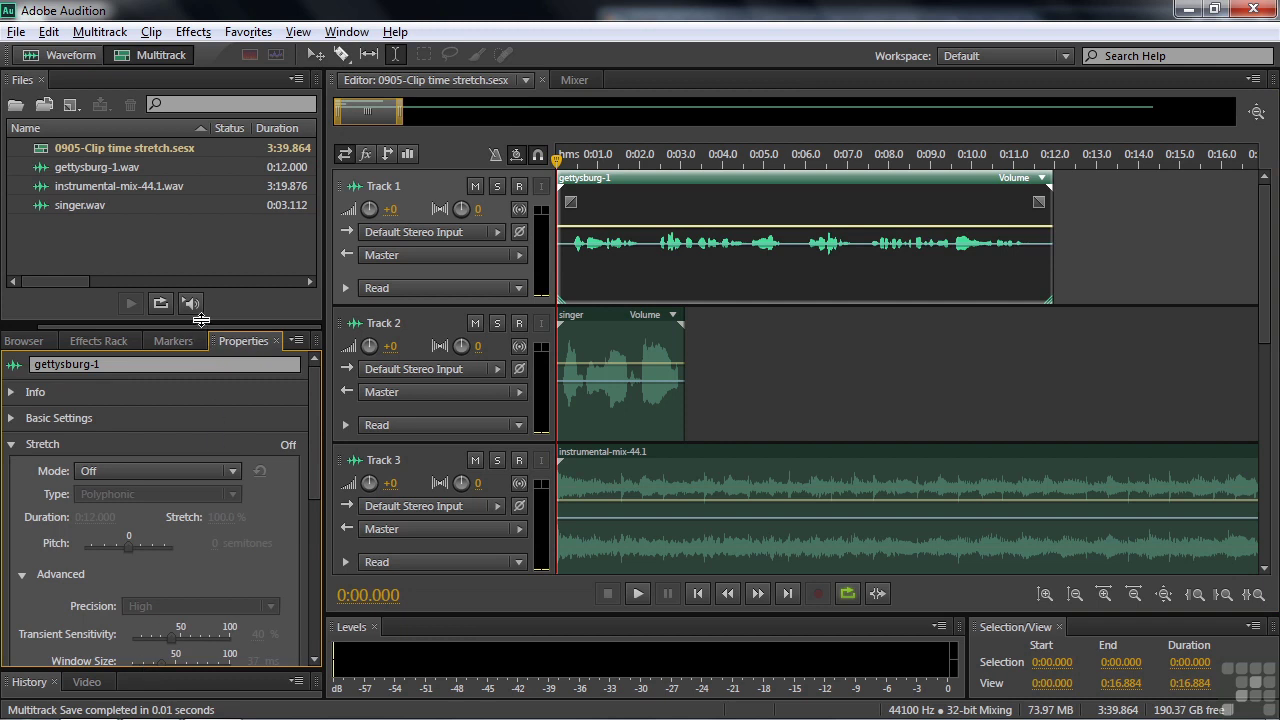
left_click_drag(201, 320, 201, 270)
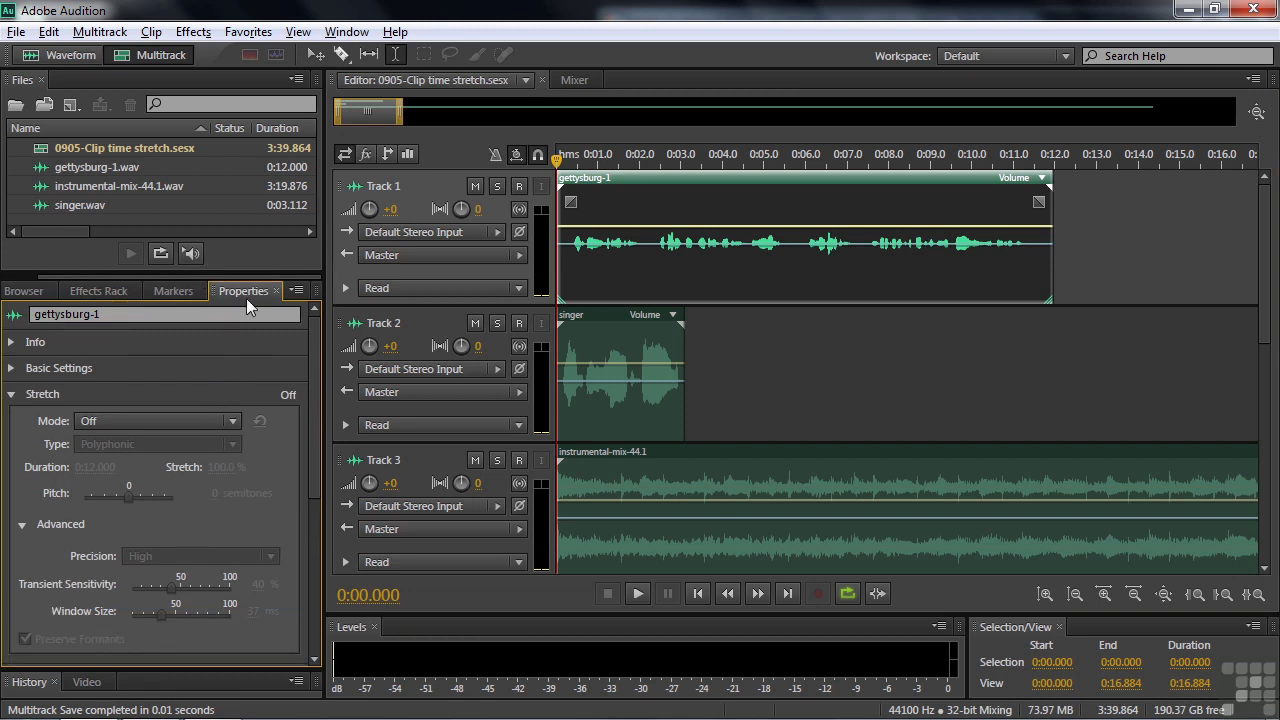
double_click(64, 202)
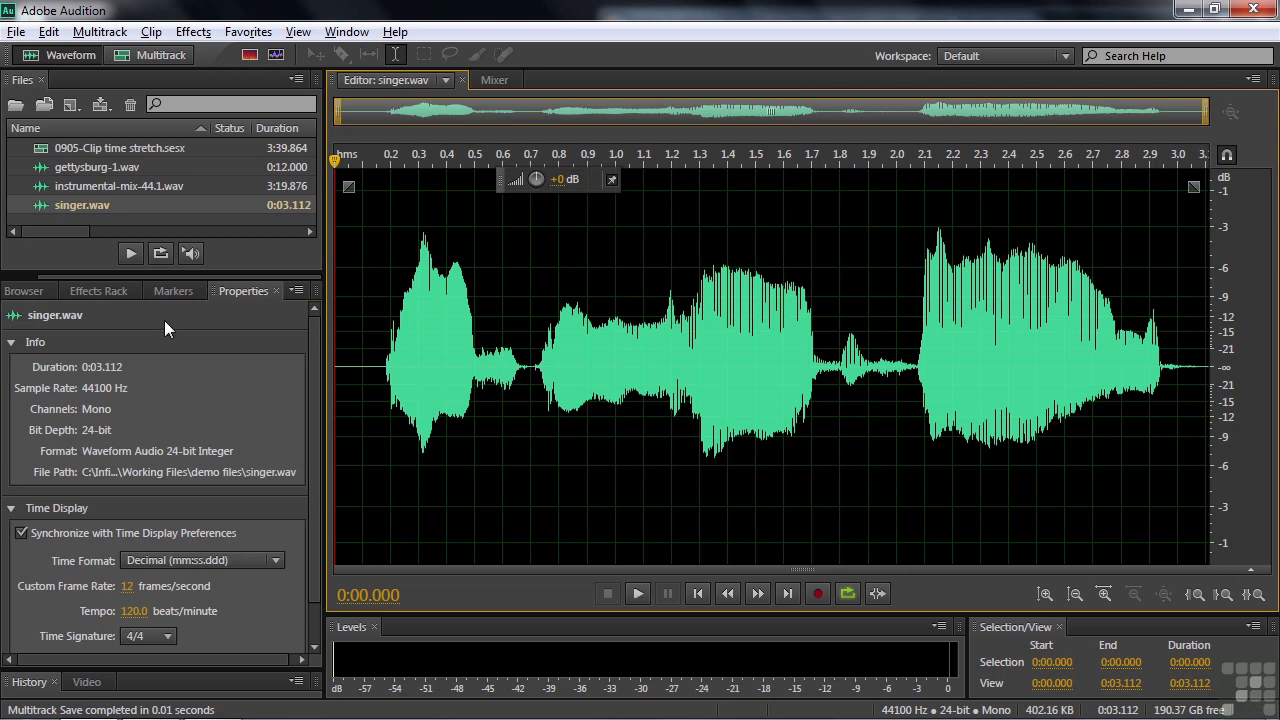
scroll(305, 453, "down", 2)
scroll(310, 428, "up", 2)
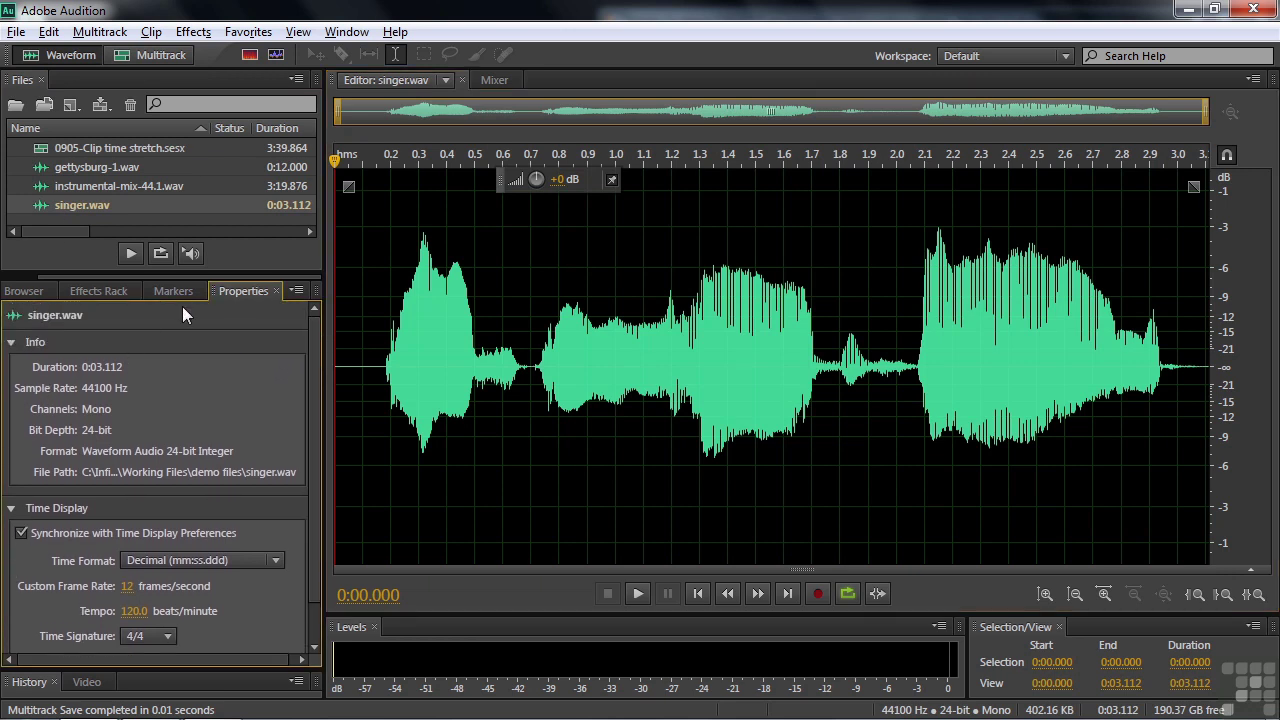
left_click(38, 150)
double_click(38, 150)
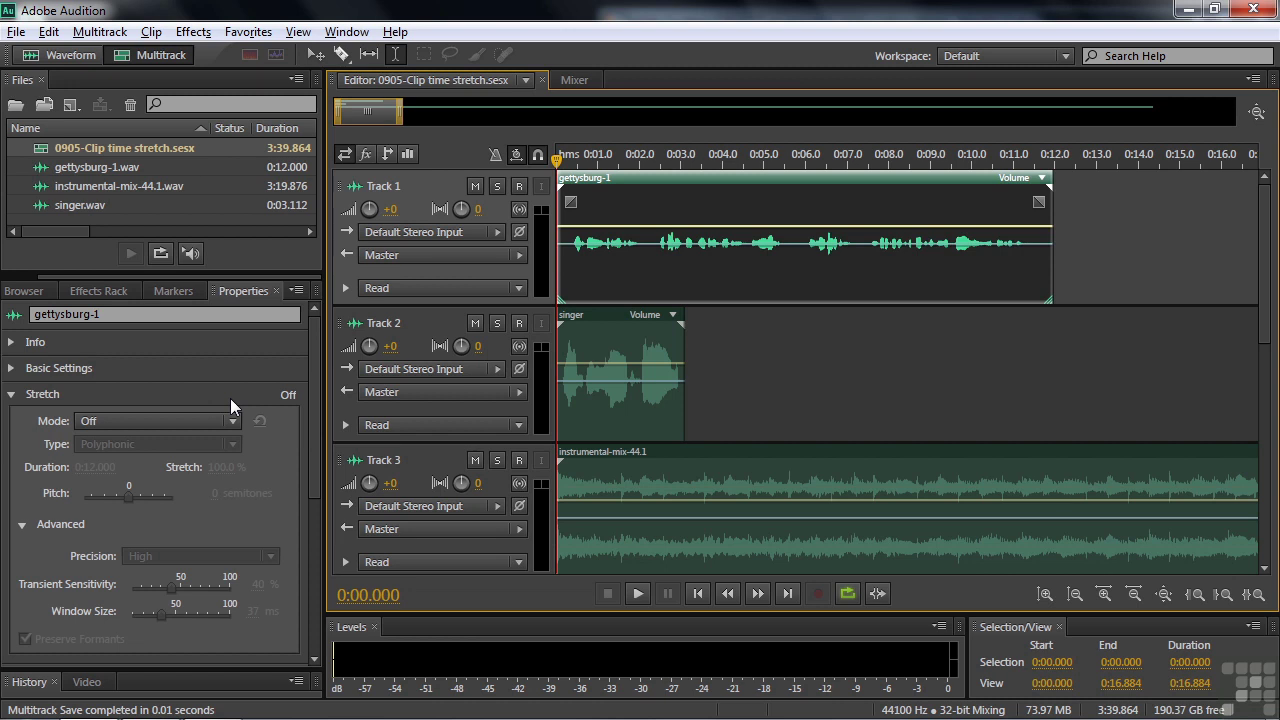
Solo Track 1, preview the speech, and raise Track 1's volume to +8.7.
left_click(497, 187)
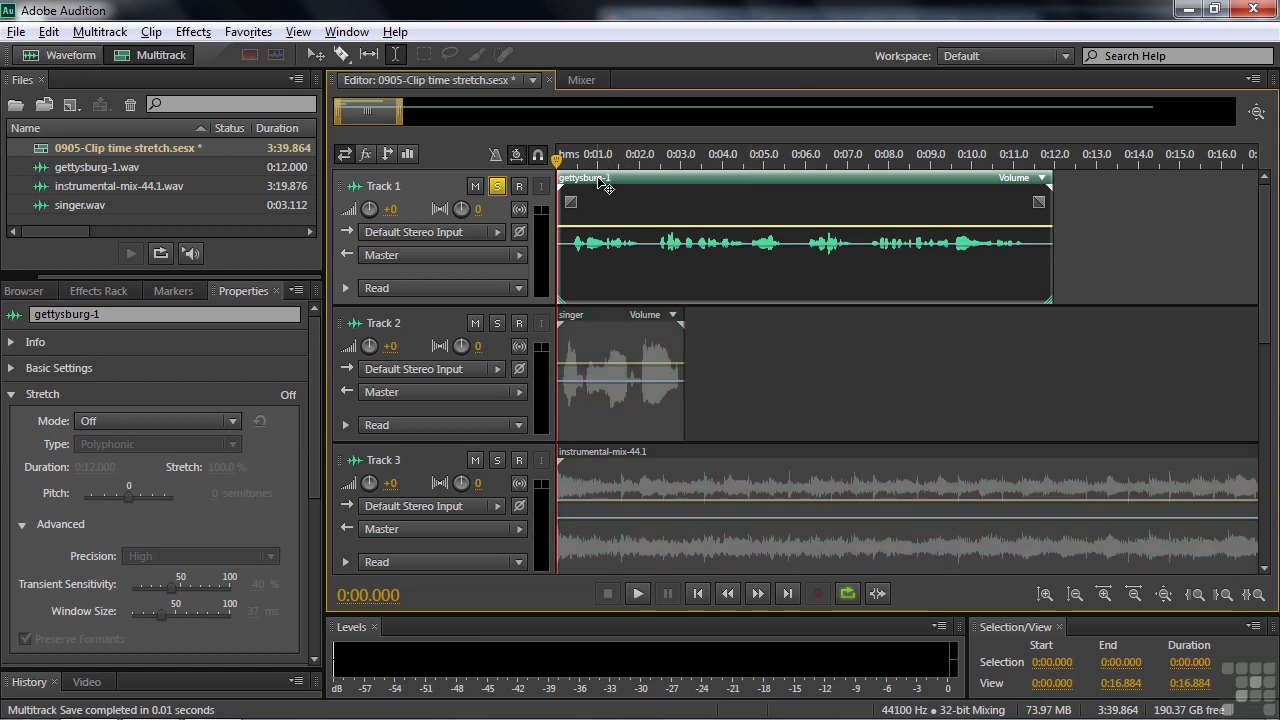
key("space")
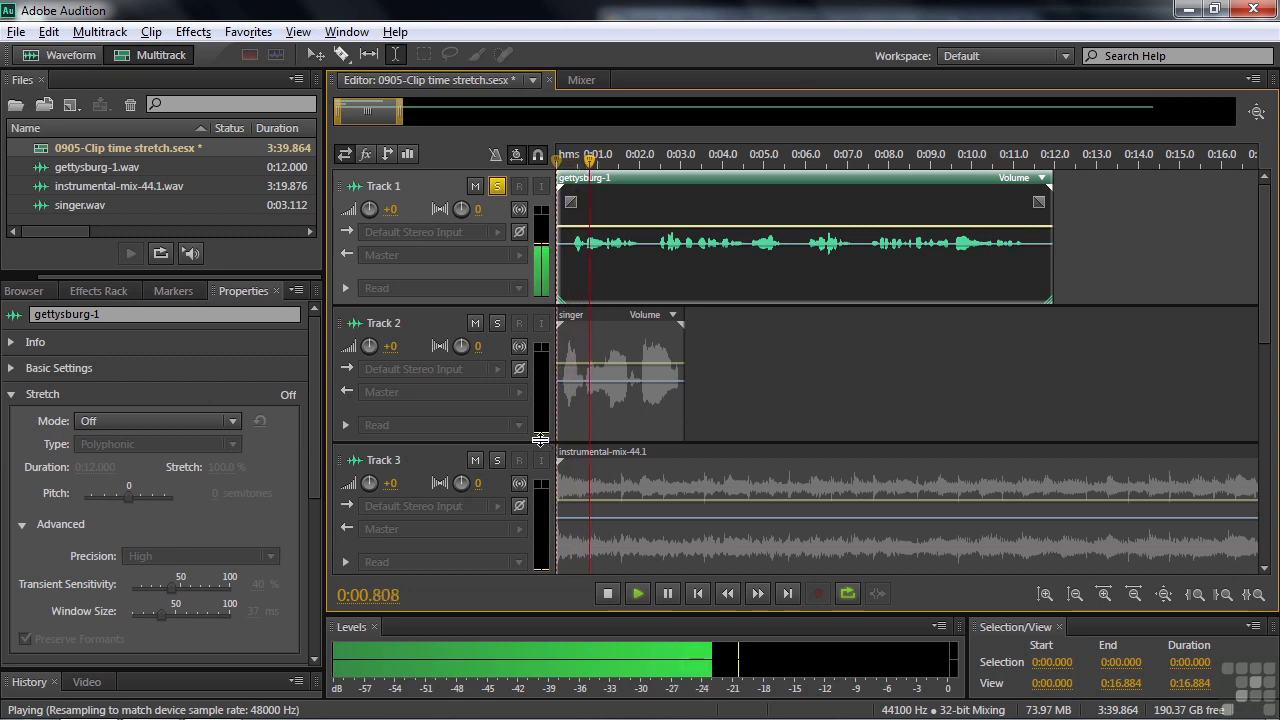
key("space")
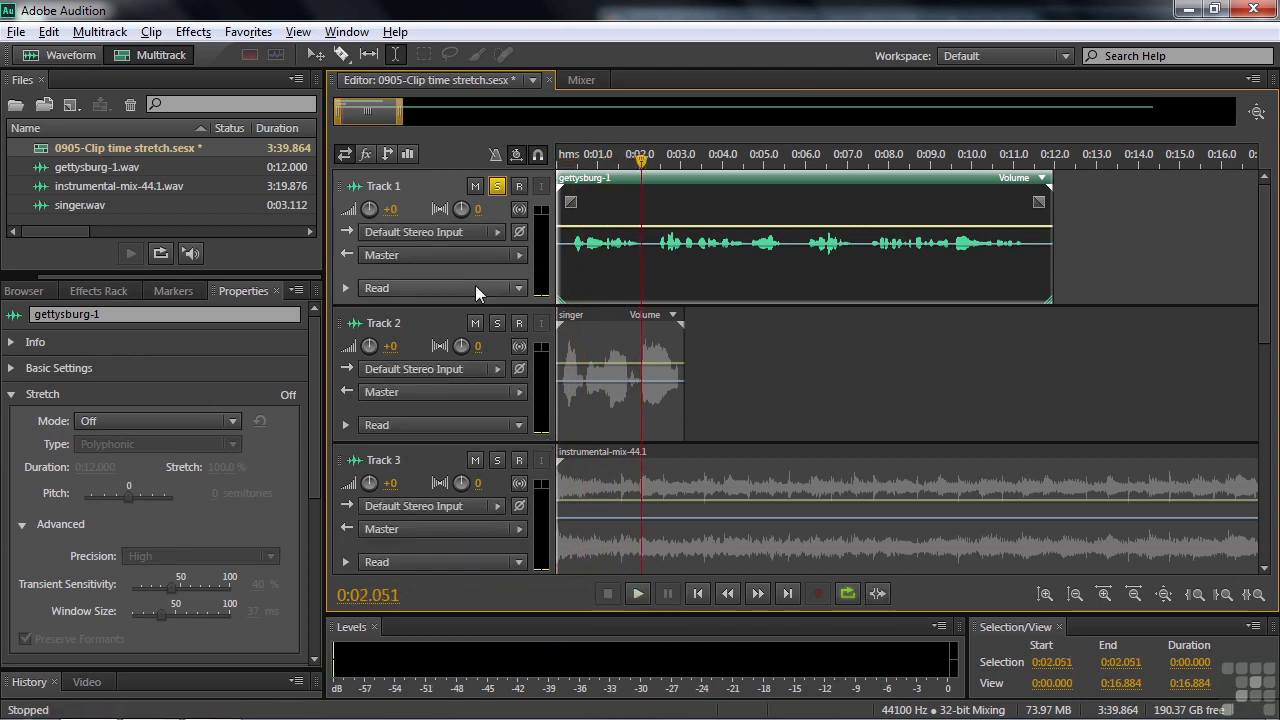
left_click_drag(388, 208, 430, 217)
key("space")
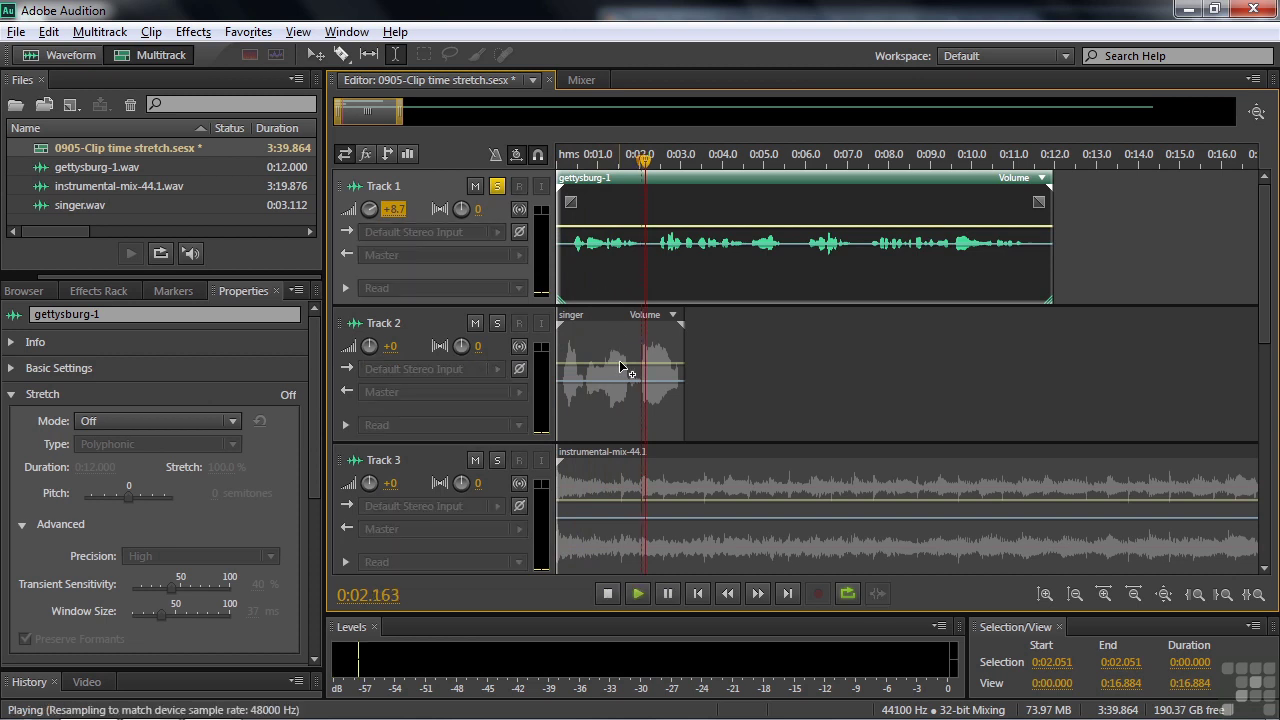
key("space")
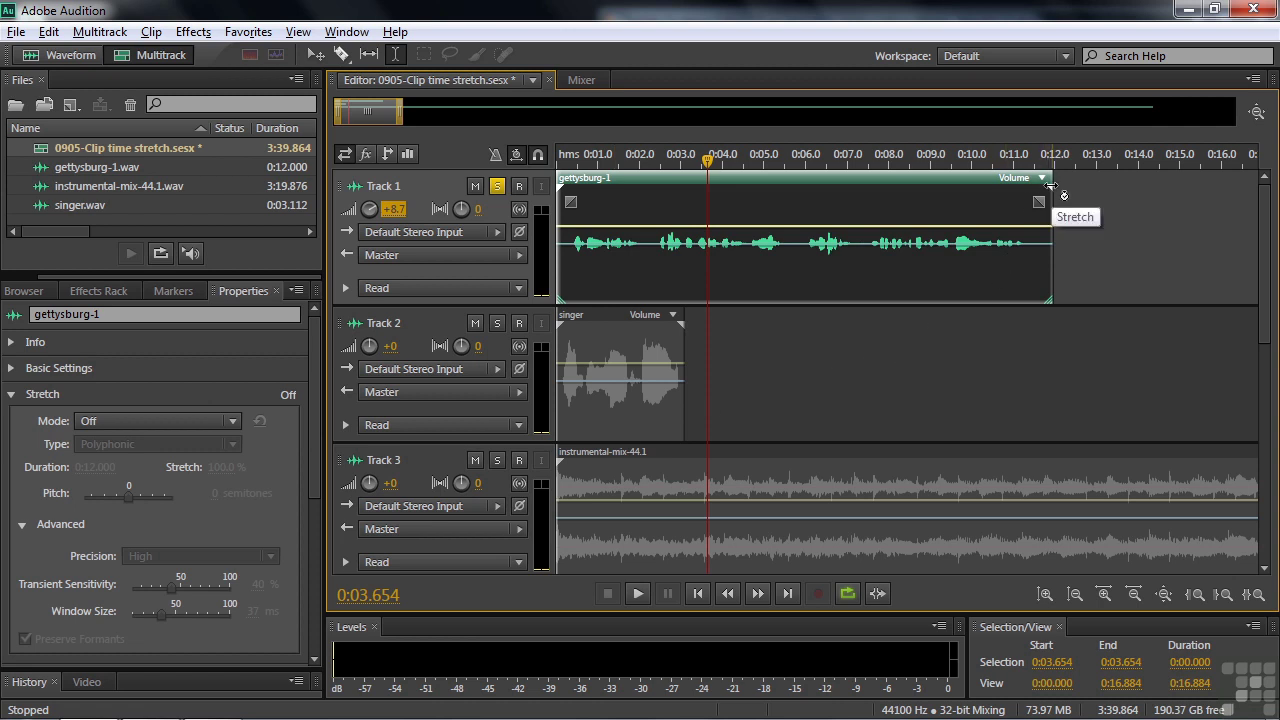
Stretch gettysburg-1 to 83.3% and set its Stretch Mode to Rendered (High Quality).
left_click_drag(1050, 187, 970, 188)
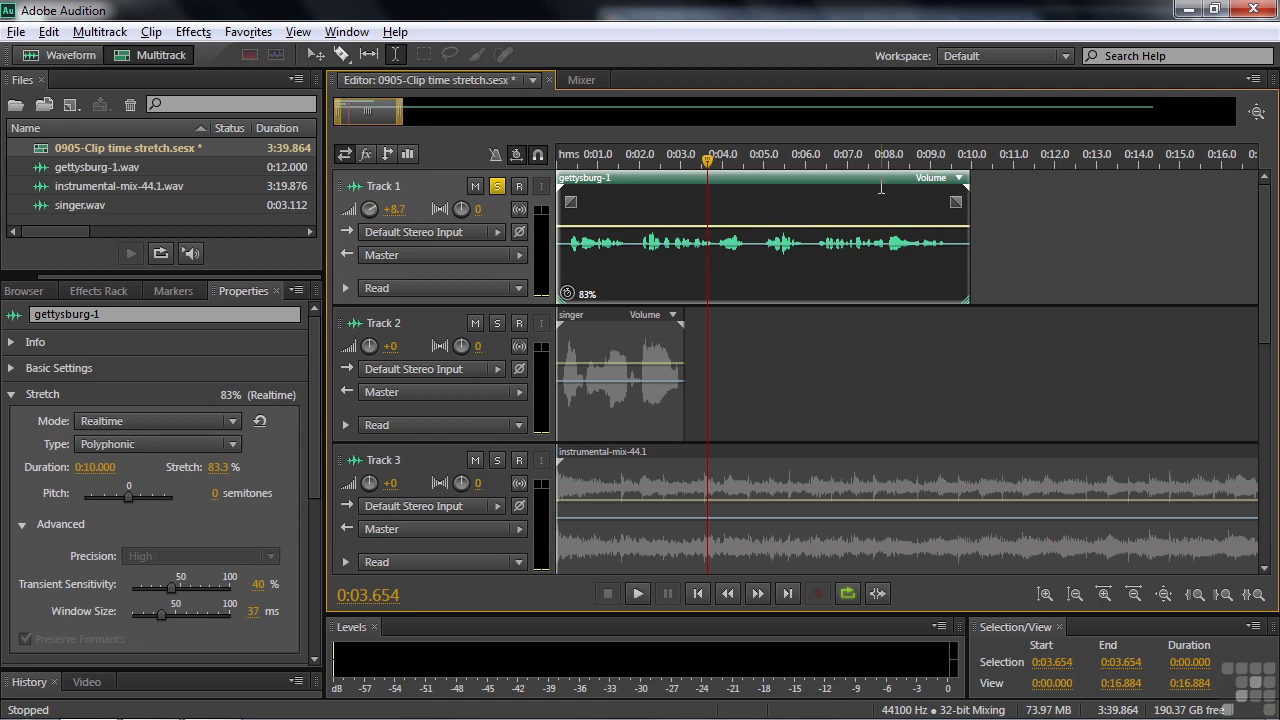
left_click(233, 422)
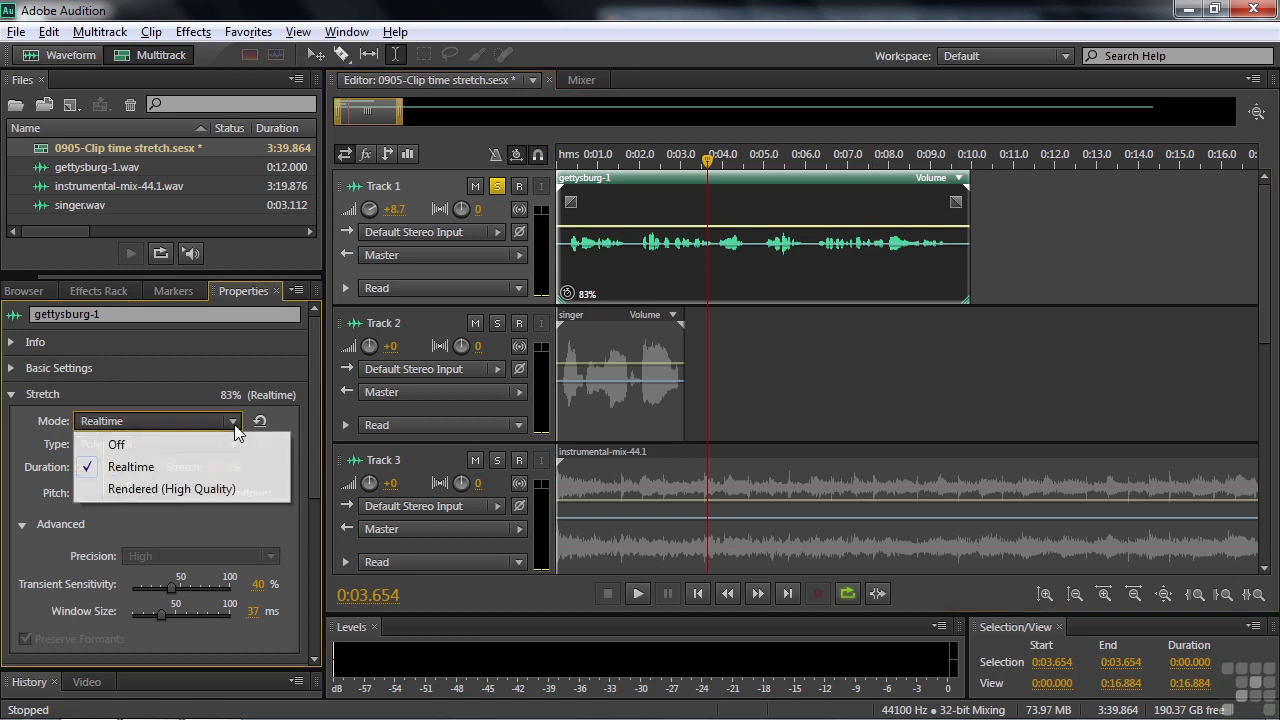
left_click(156, 489)
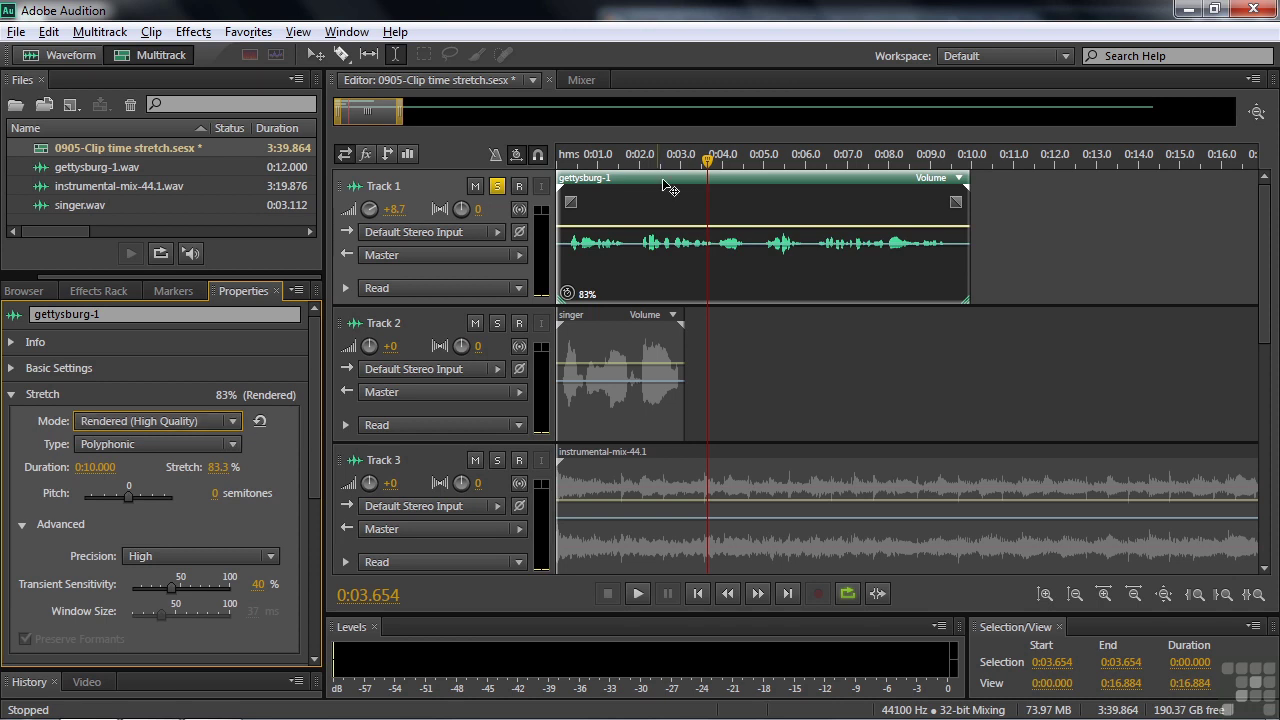
Play the 83% stretched speech, switch its Stretch Mode to Realtime, and listen again.
left_click_drag(707, 160, 566, 202)
key("space")
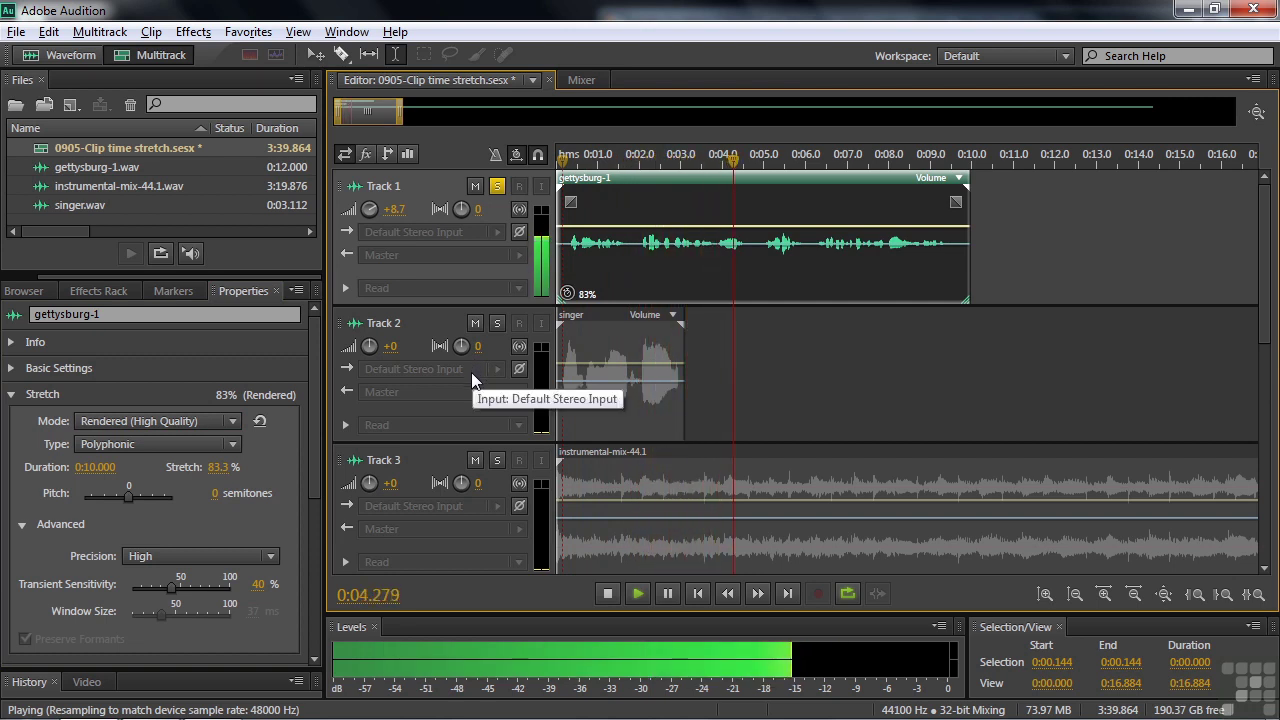
key("space")
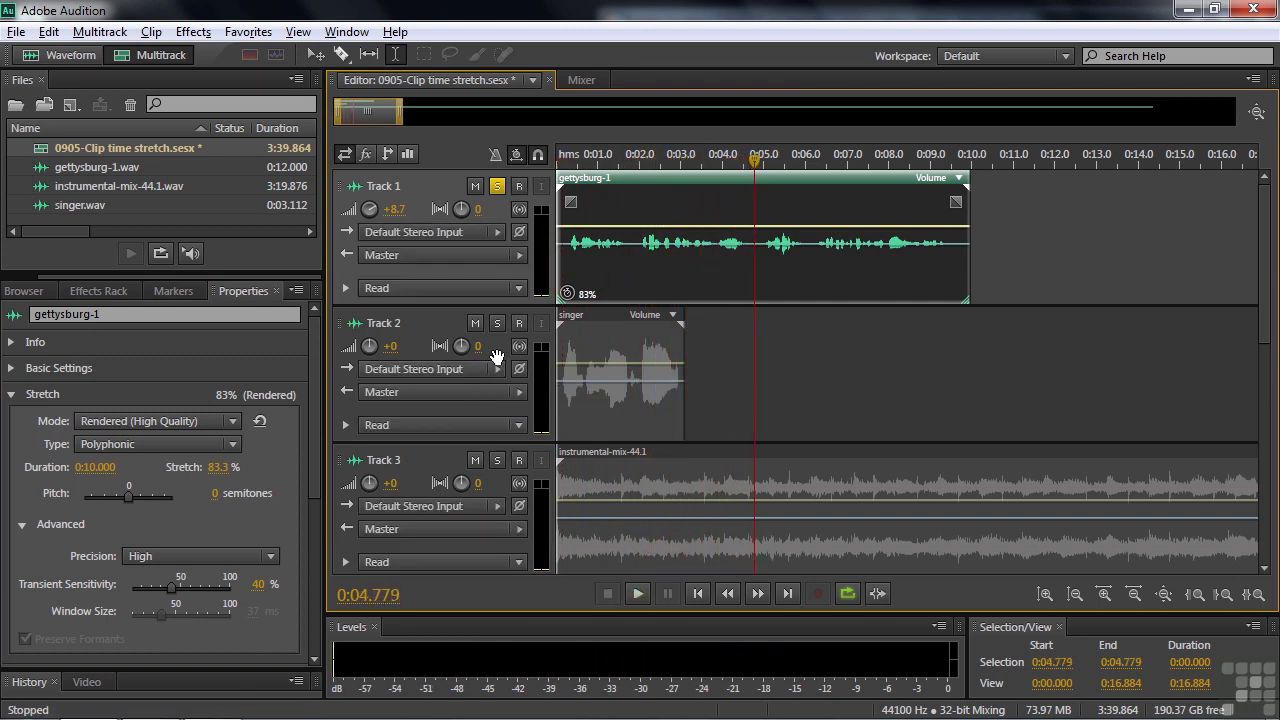
left_click(233, 421)
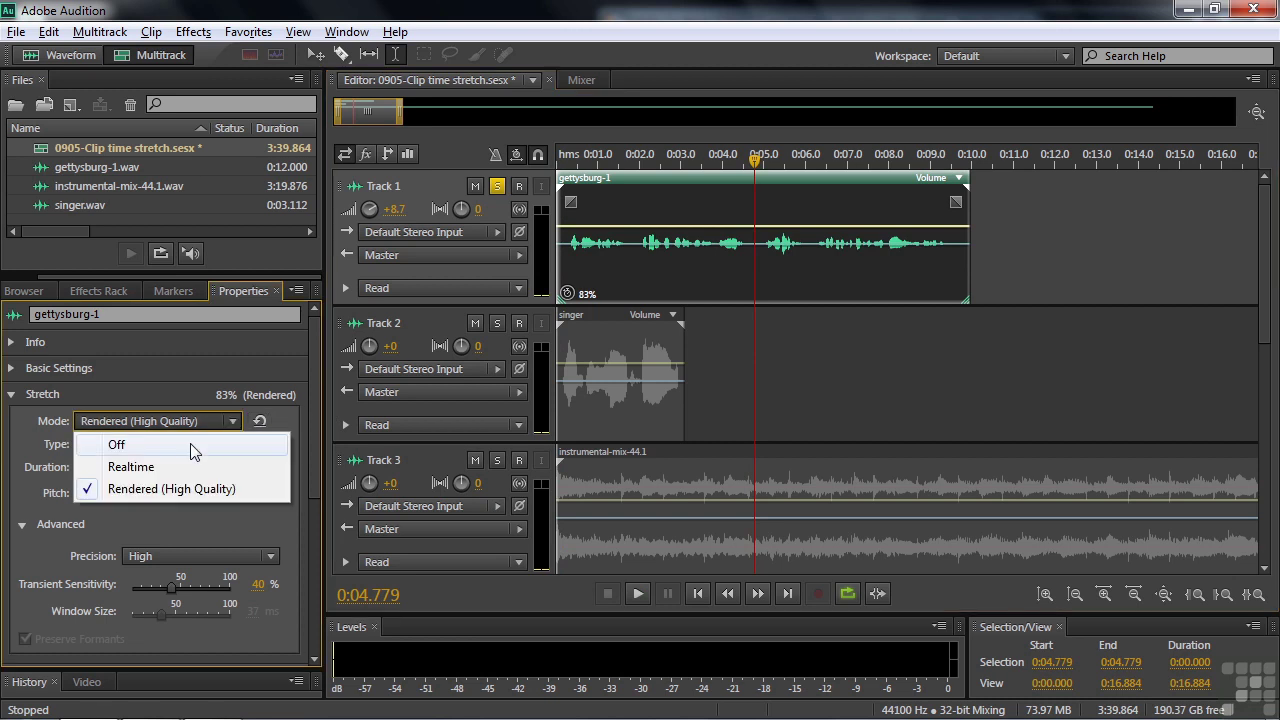
left_click(157, 466)
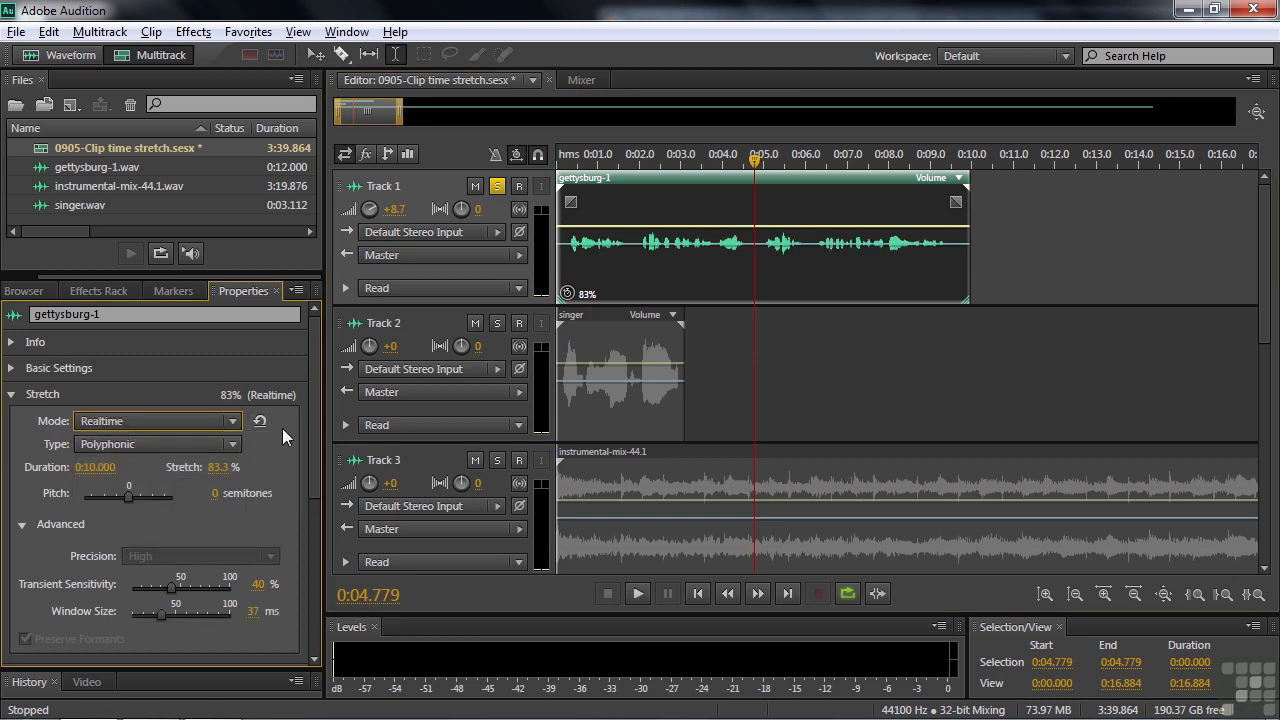
key("space")
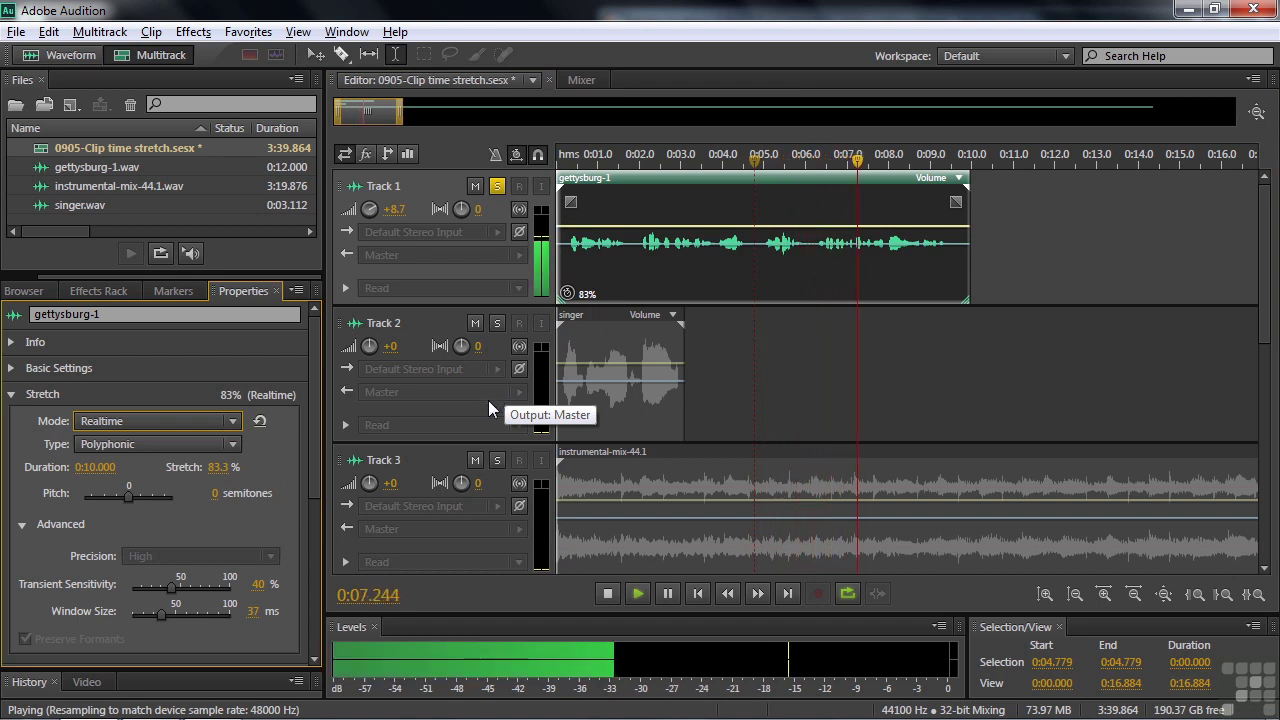
key("space")
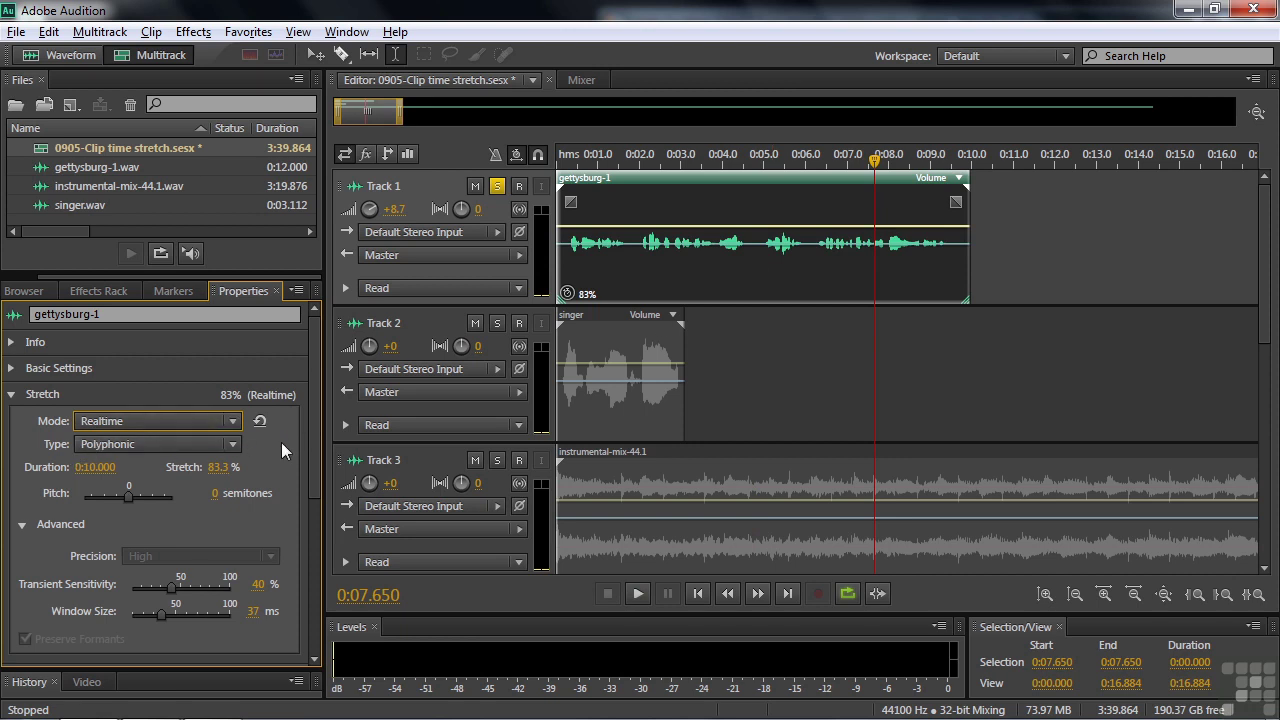
Set gettysburg-1's stretch type to Monophonic and play the speech from near its start.
left_click(231, 445)
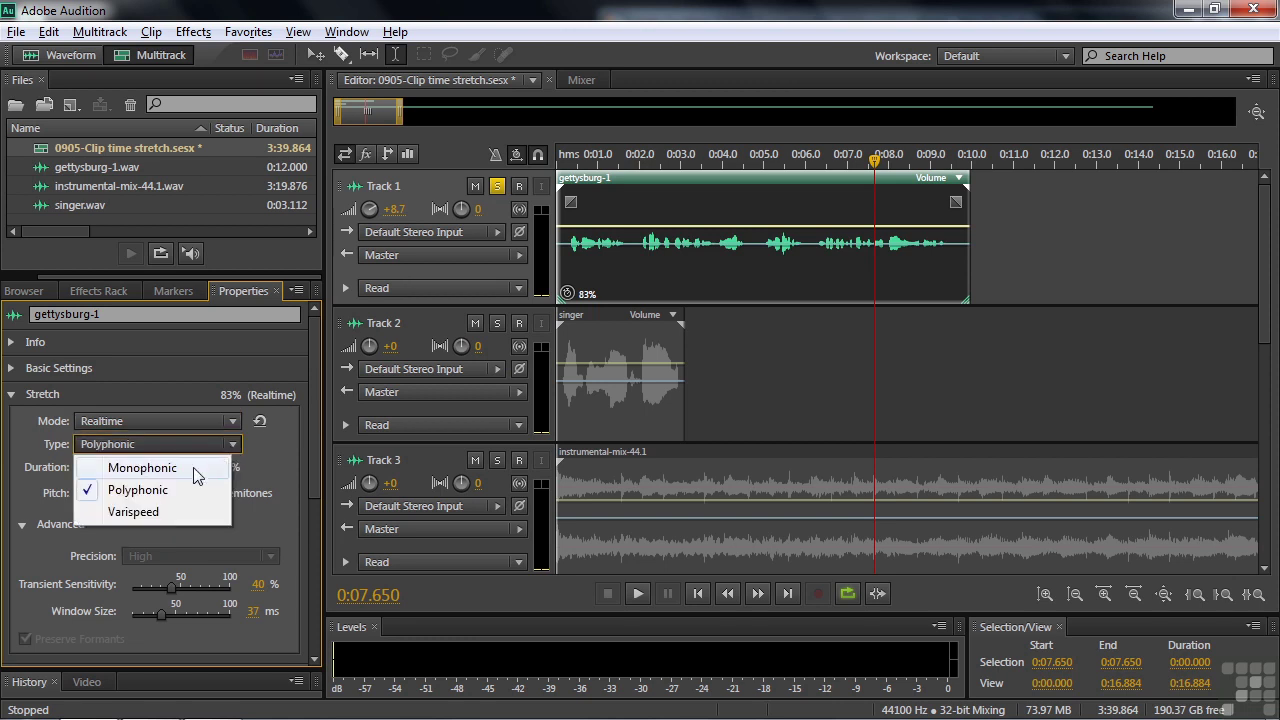
left_click(193, 467)
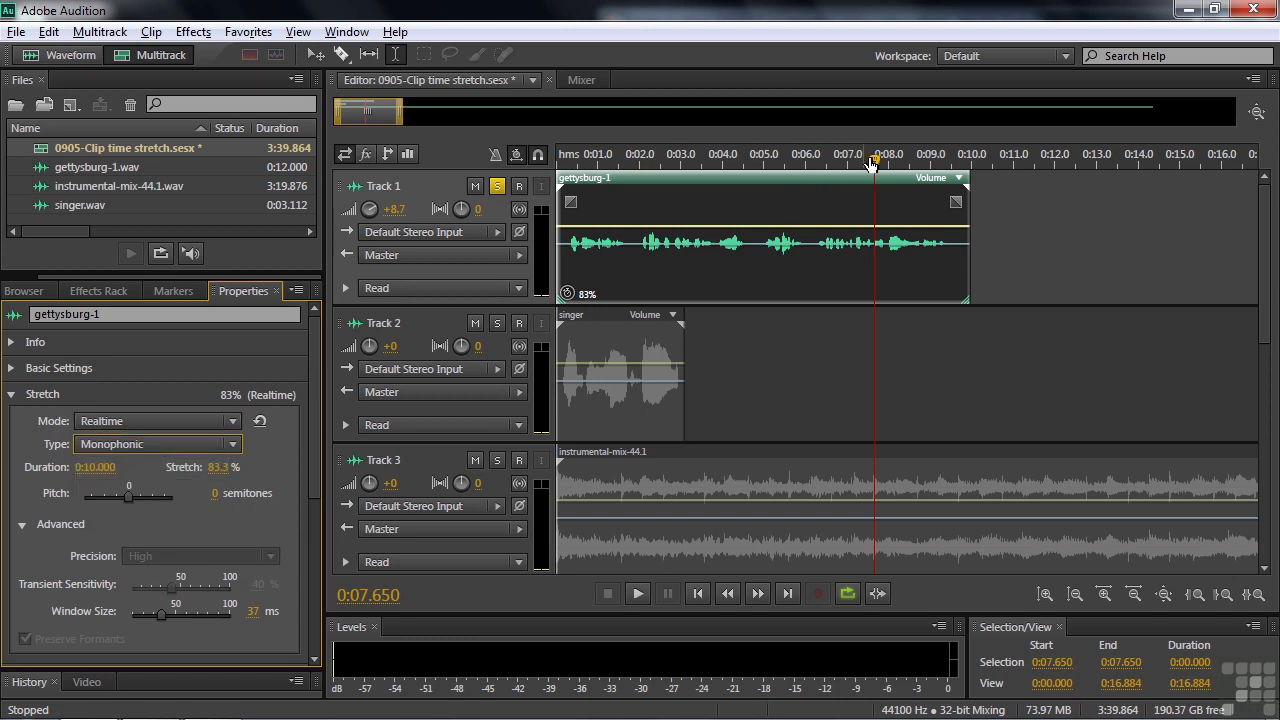
left_click(696, 208)
left_click(639, 210)
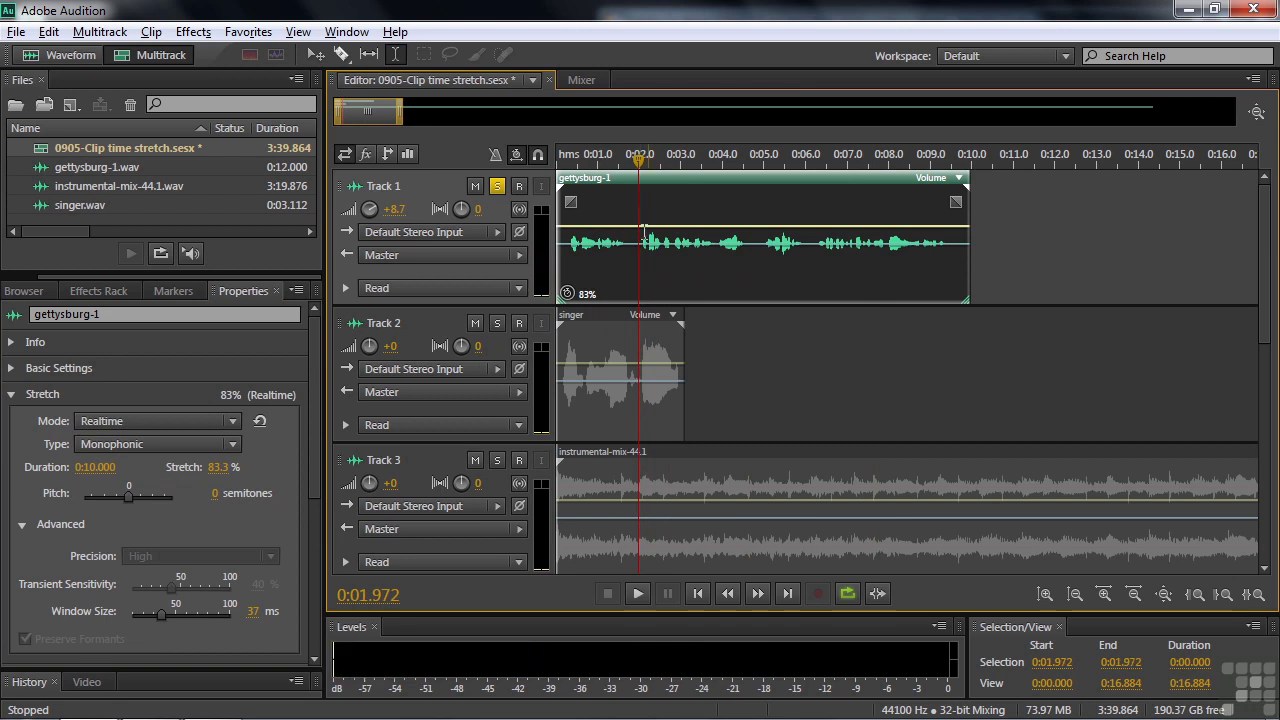
key("space")
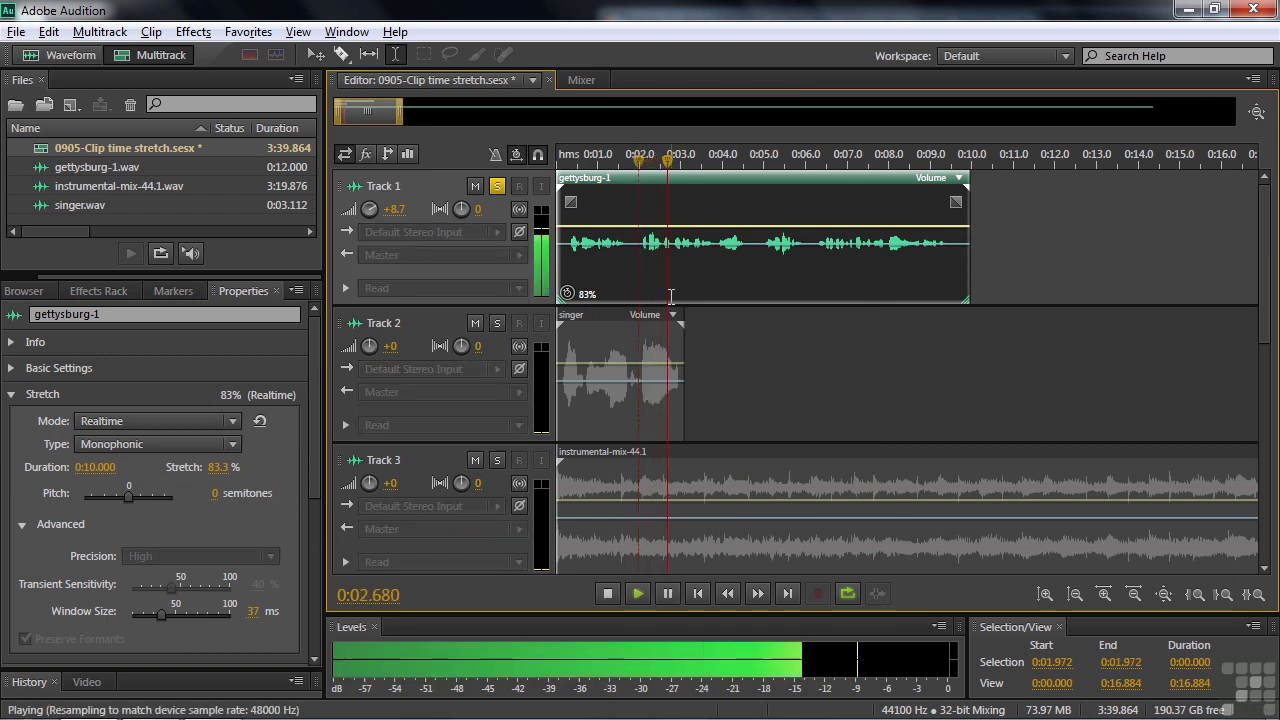
key("space")
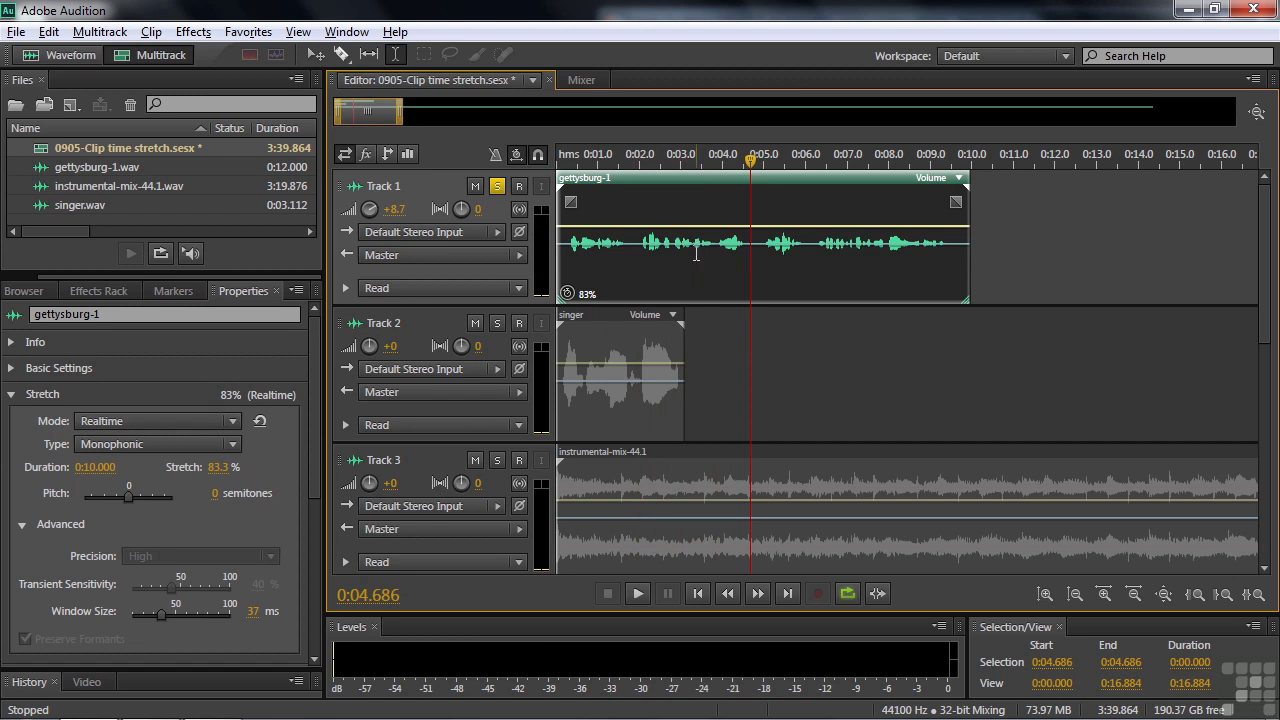
Compare the Varispeed stretch type by ear, then return the type to Monophonic.
scroll(696, 253, "right", 1)
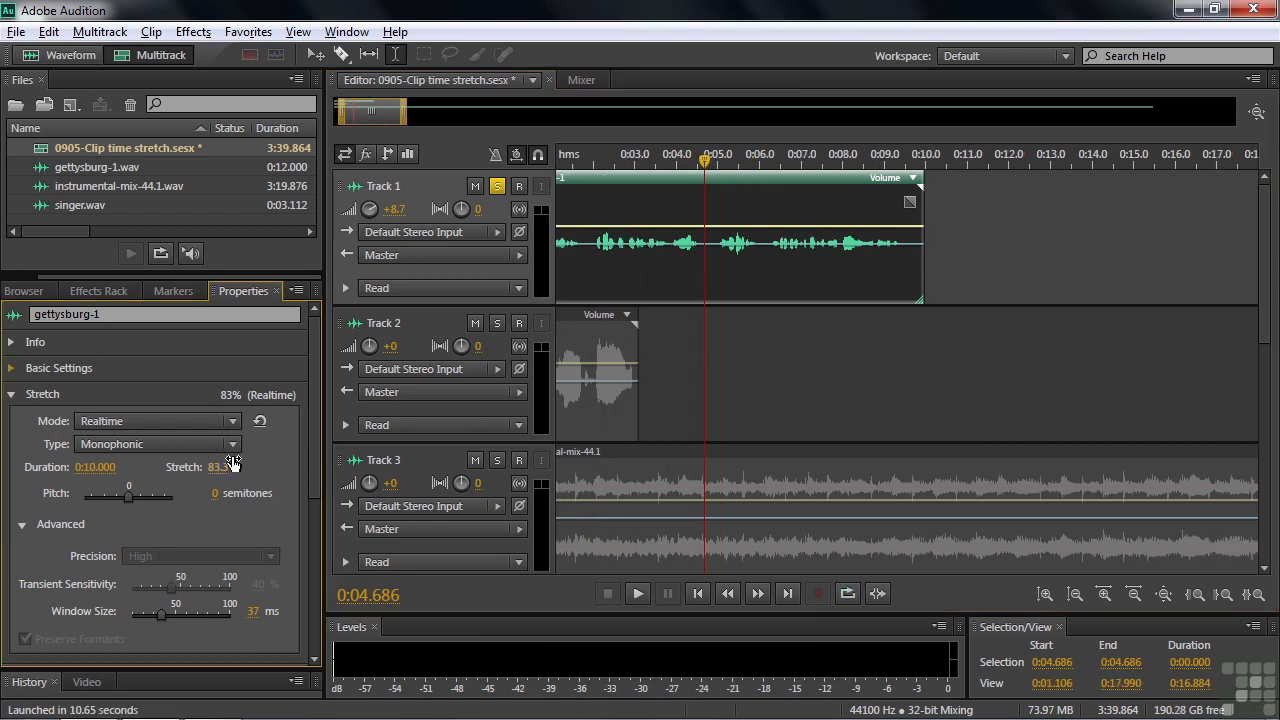
left_click(230, 444)
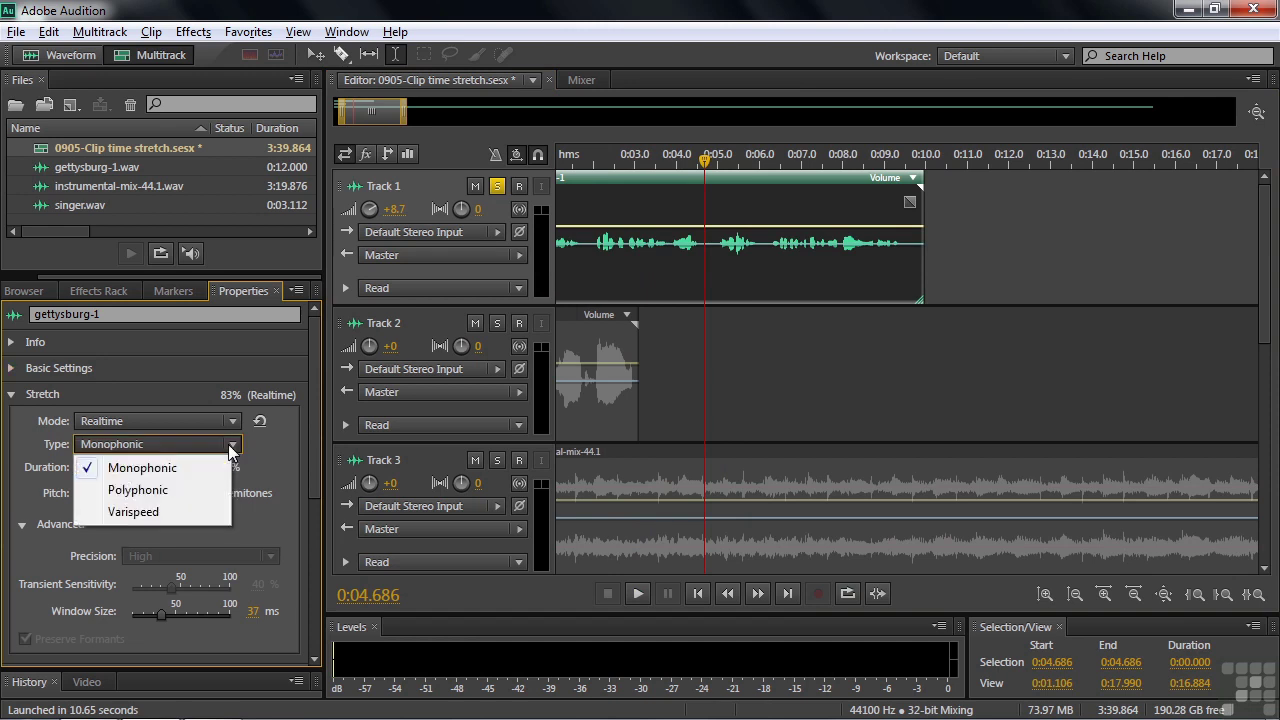
left_click(160, 512)
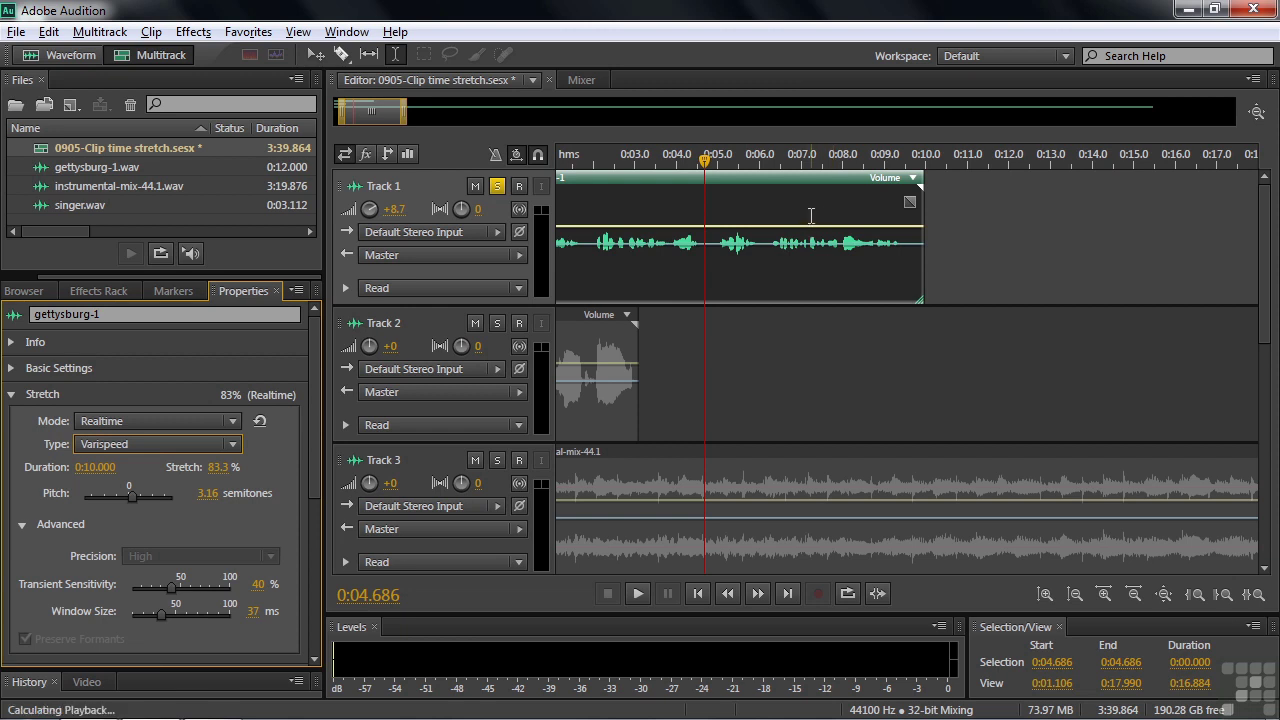
key("space")
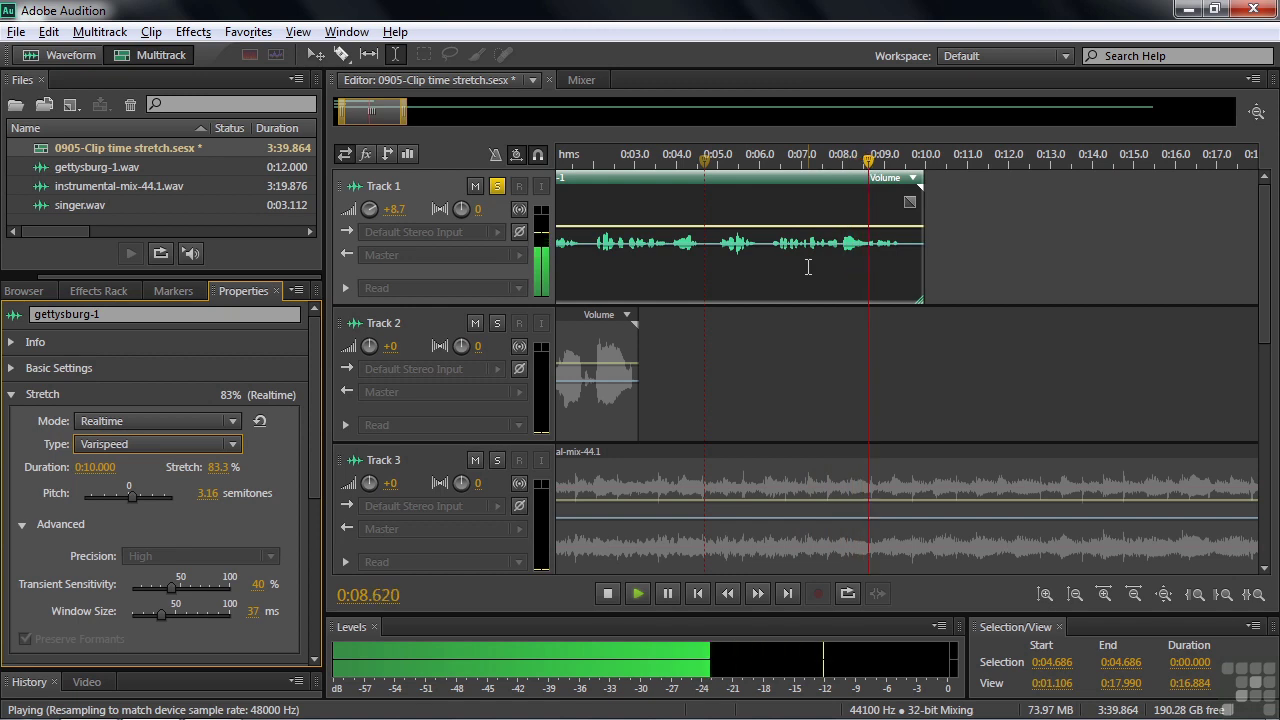
key("space")
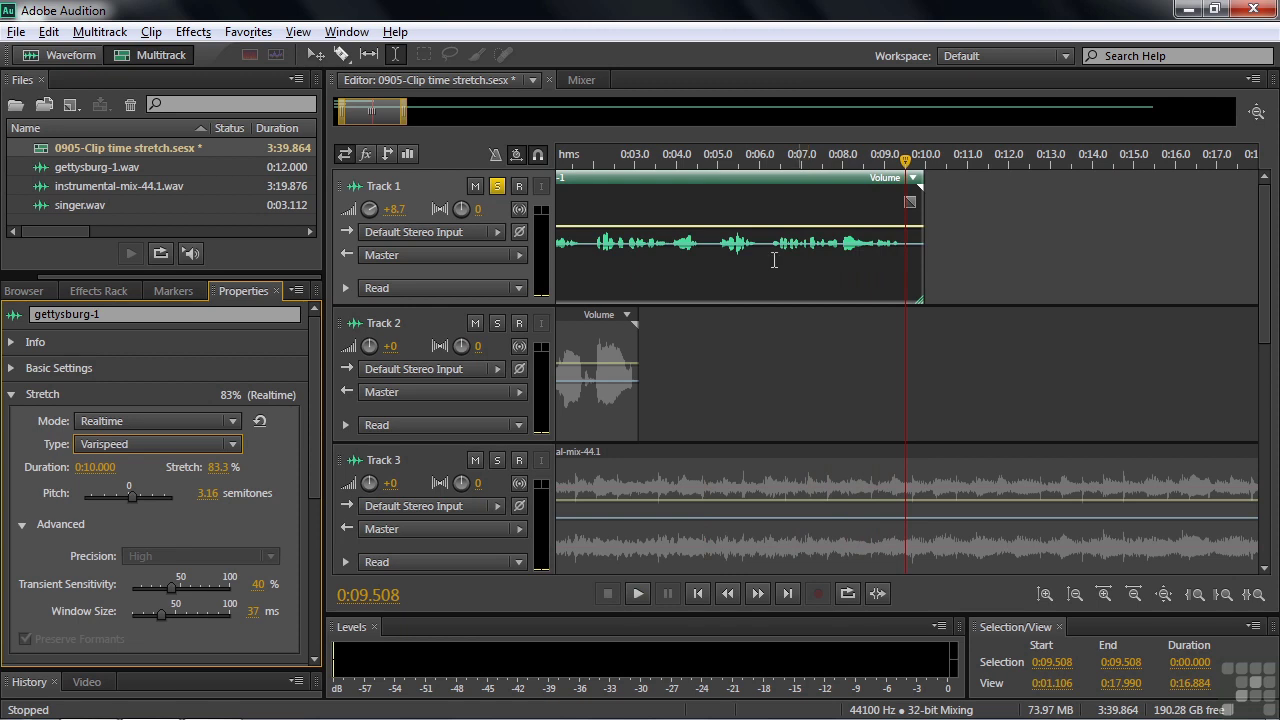
left_click(231, 445)
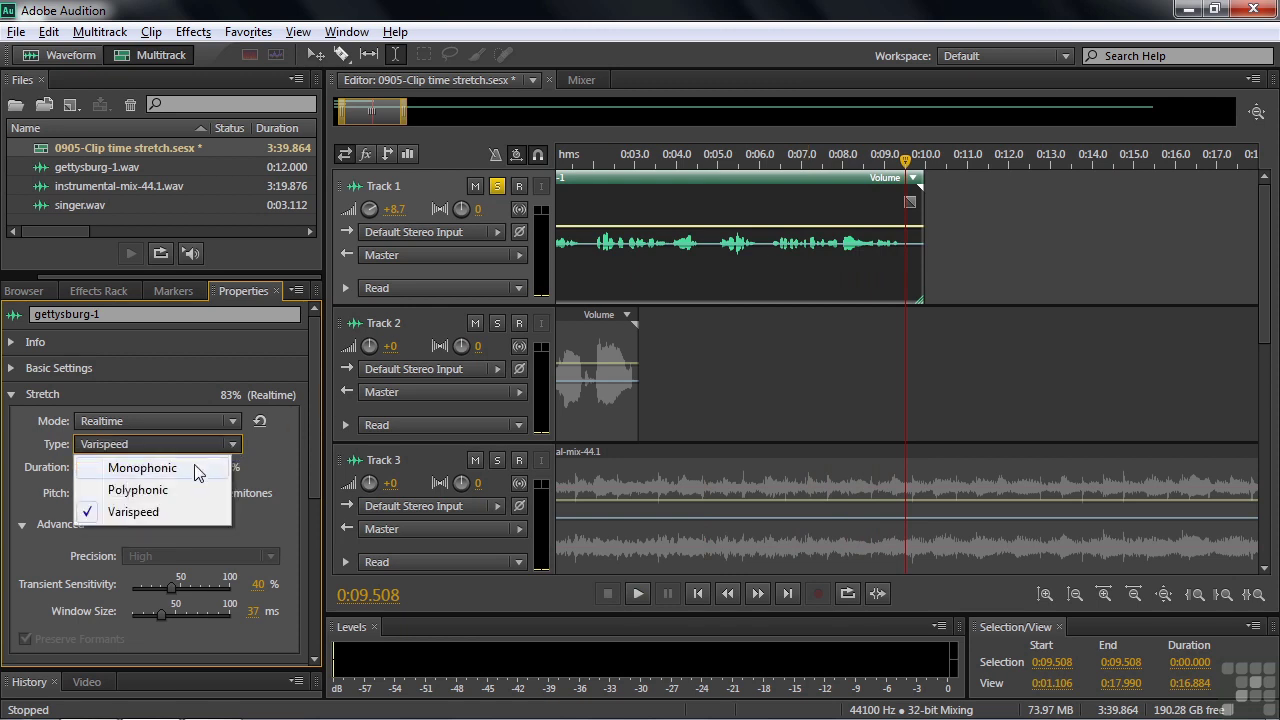
left_click(190, 468)
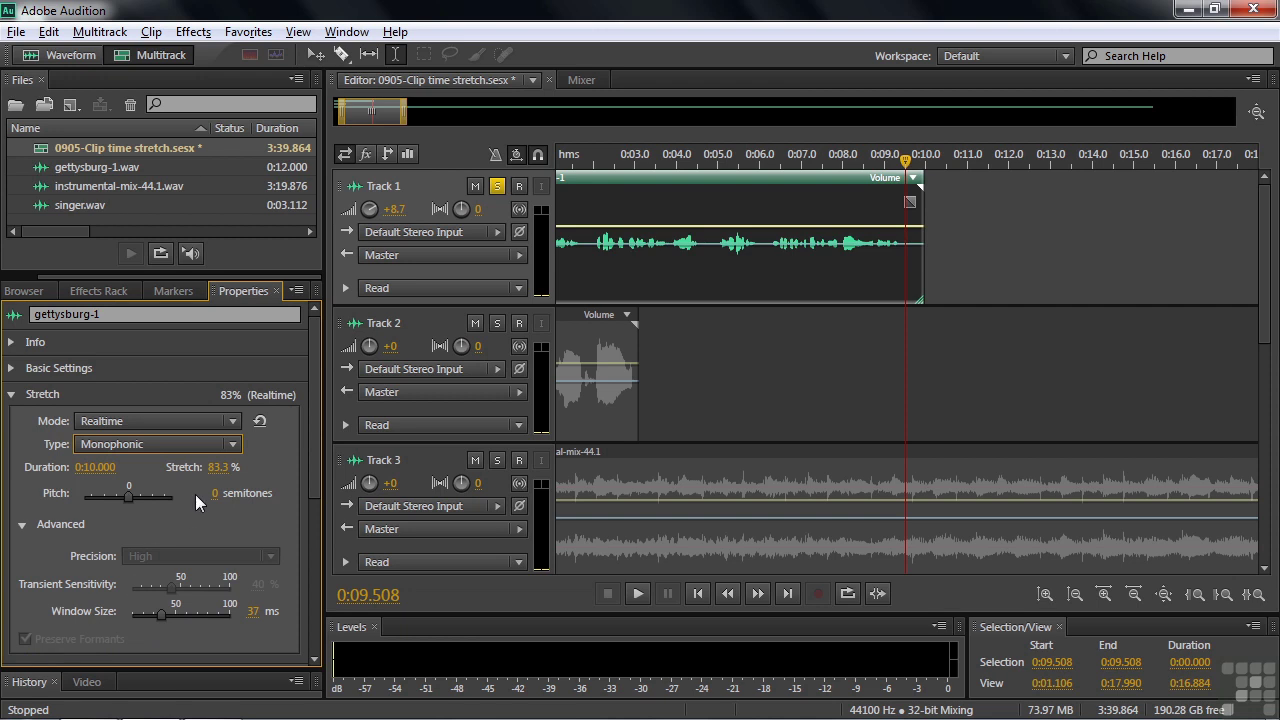
left_click(214, 424)
left_click(165, 488)
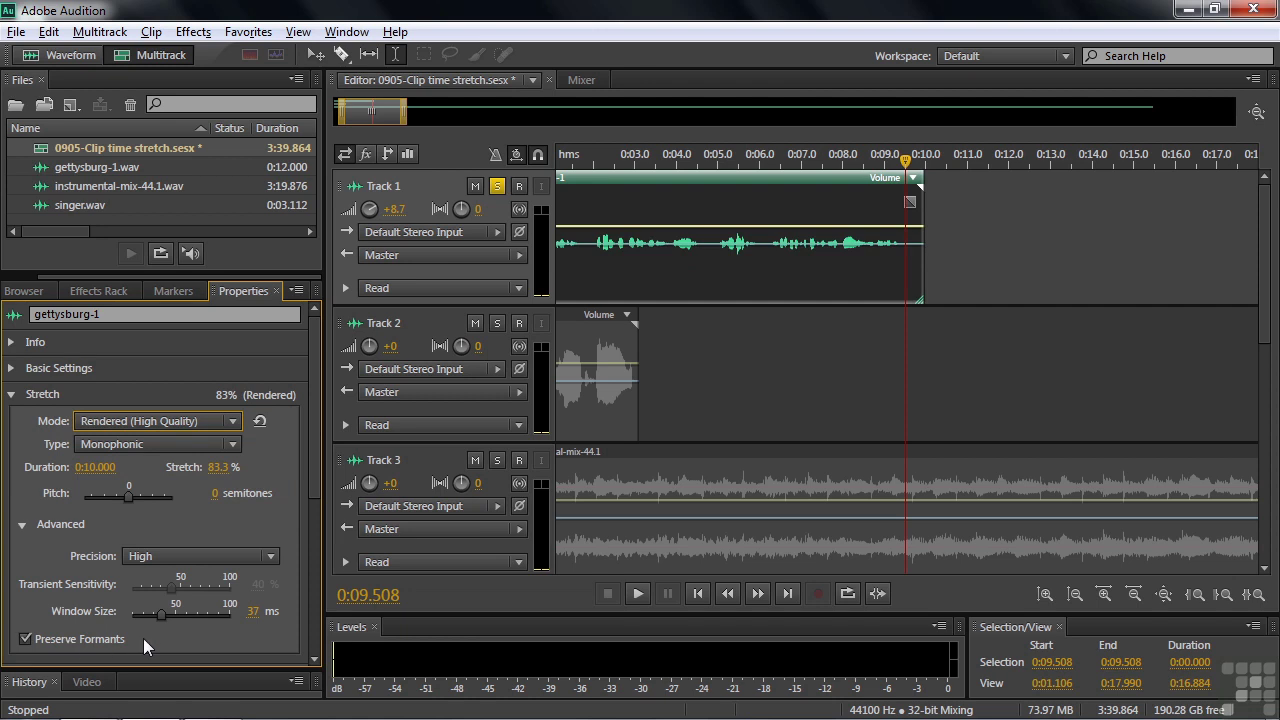
left_click(233, 421)
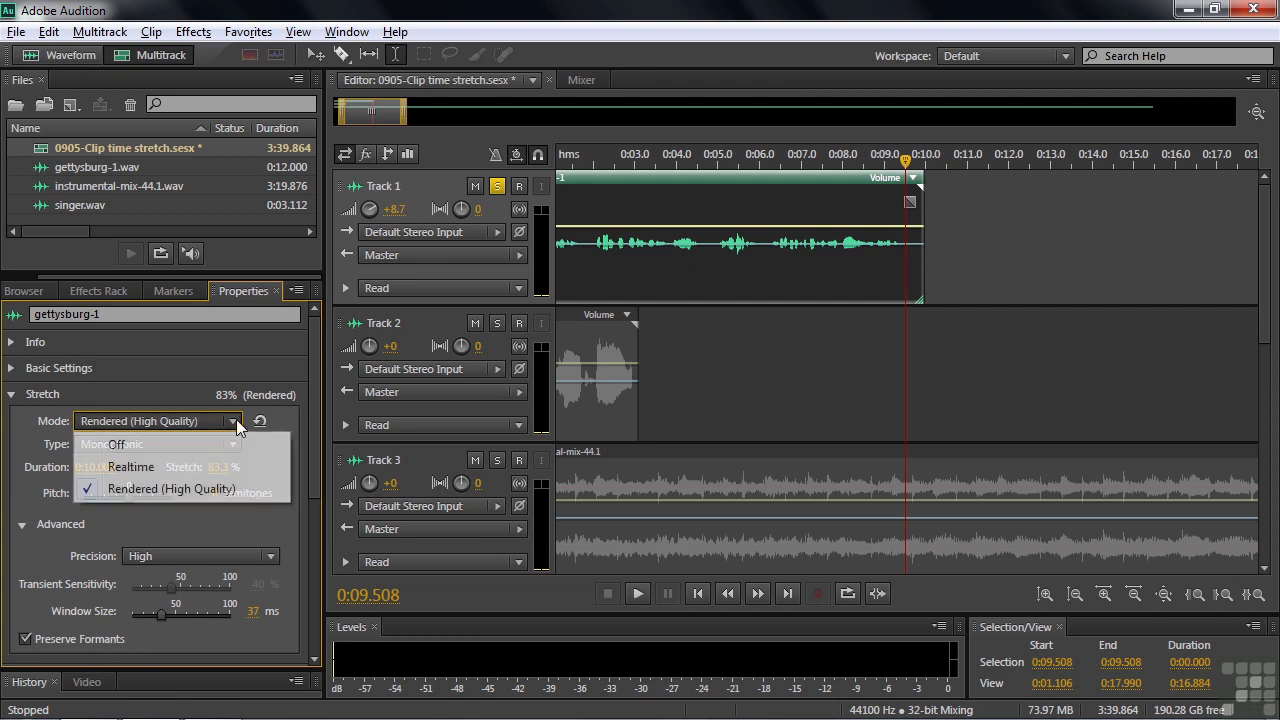
left_click(156, 467)
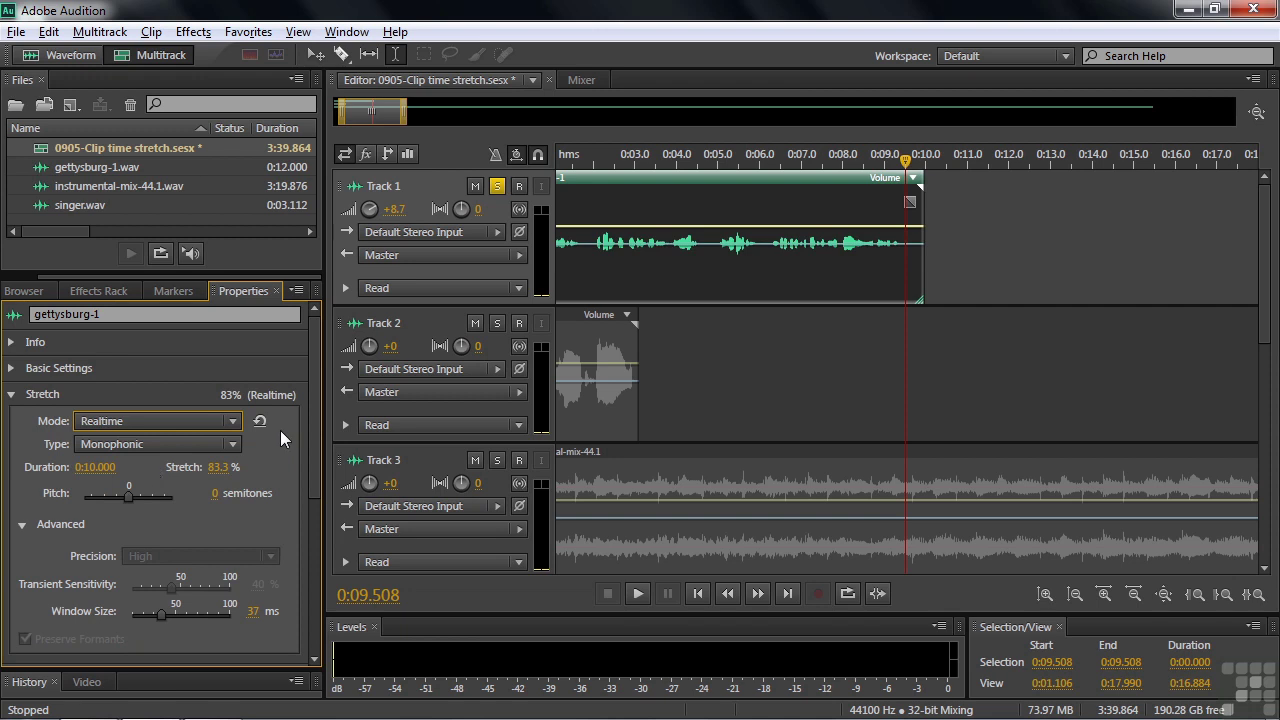
Solo Track 2 instead of Track 1 and put the playhead at 0:01.250.
left_click(497, 186)
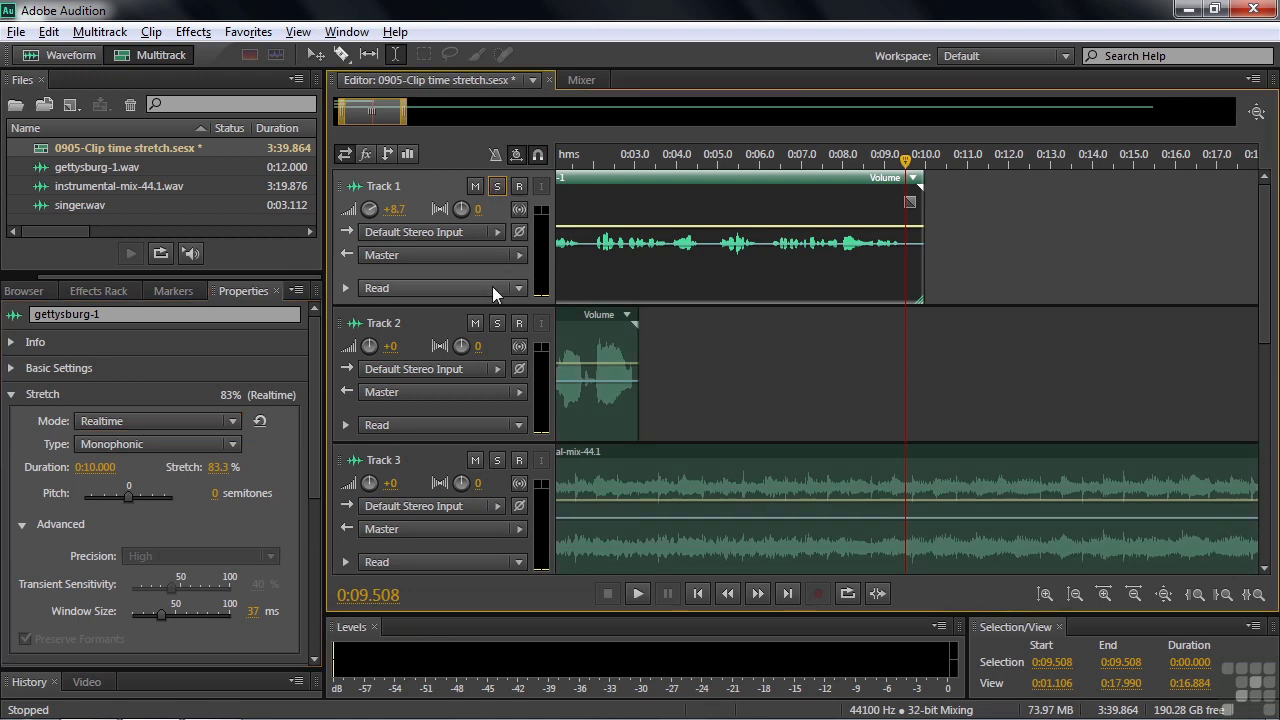
left_click(497, 323)
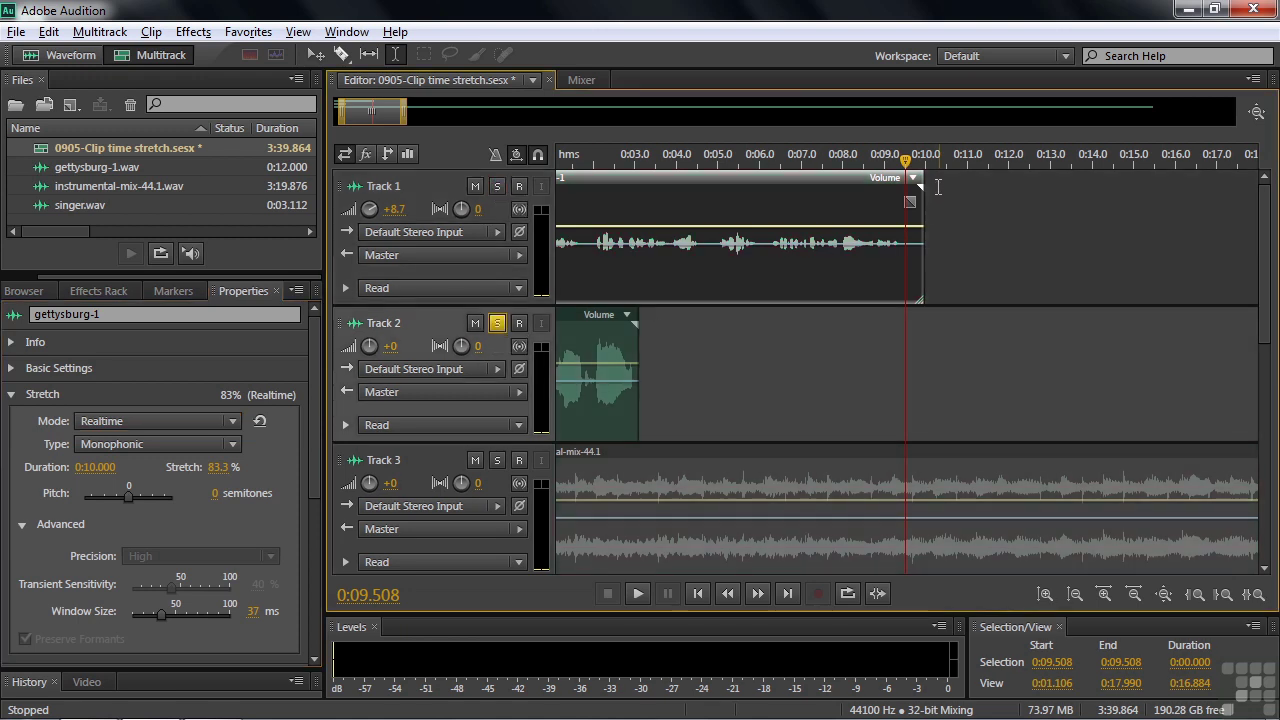
left_click(563, 238)
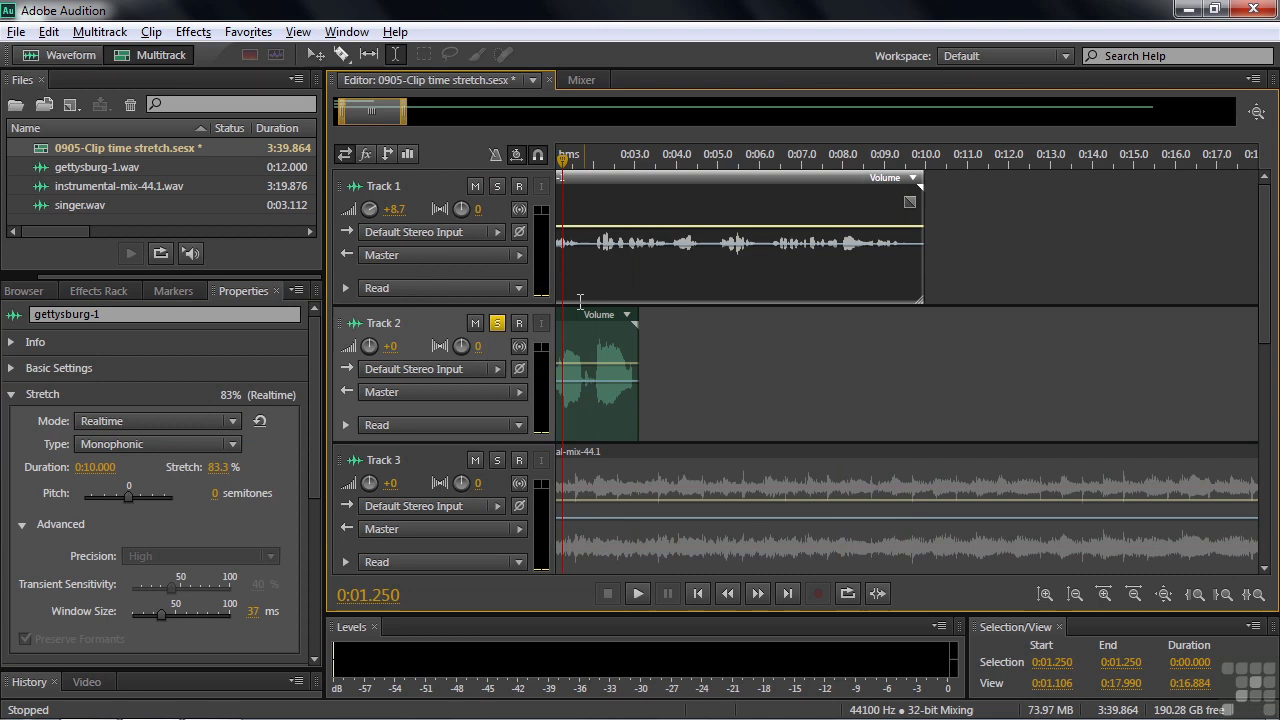
Stretch the singer clip to about 120% with Monophonic type and play it back.
left_click(596, 330)
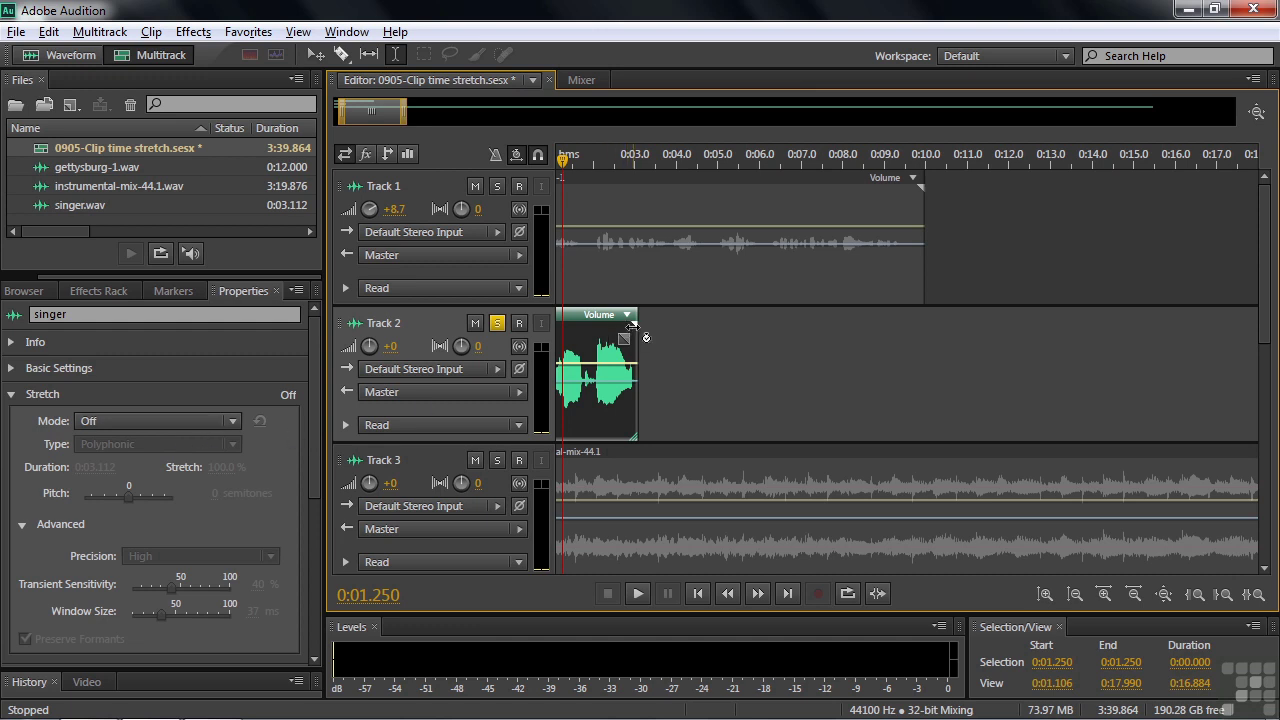
left_click_drag(632, 326, 658, 336)
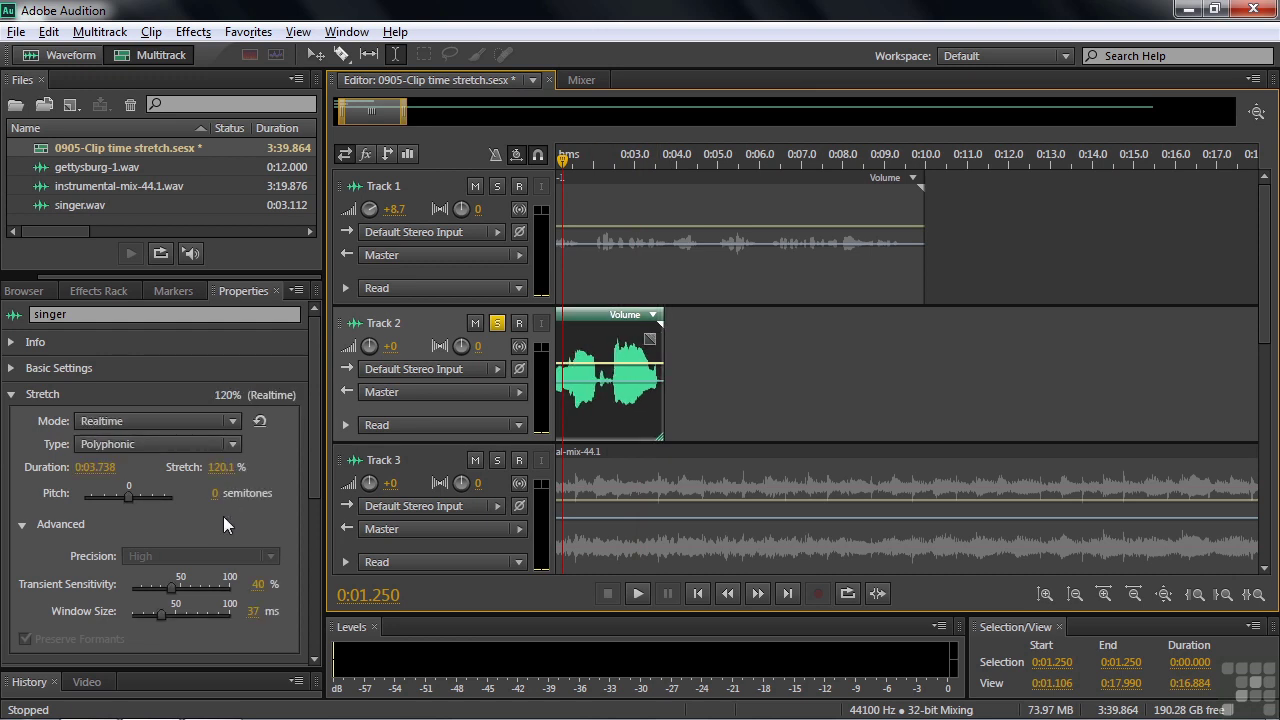
left_click(232, 444)
left_click(142, 468)
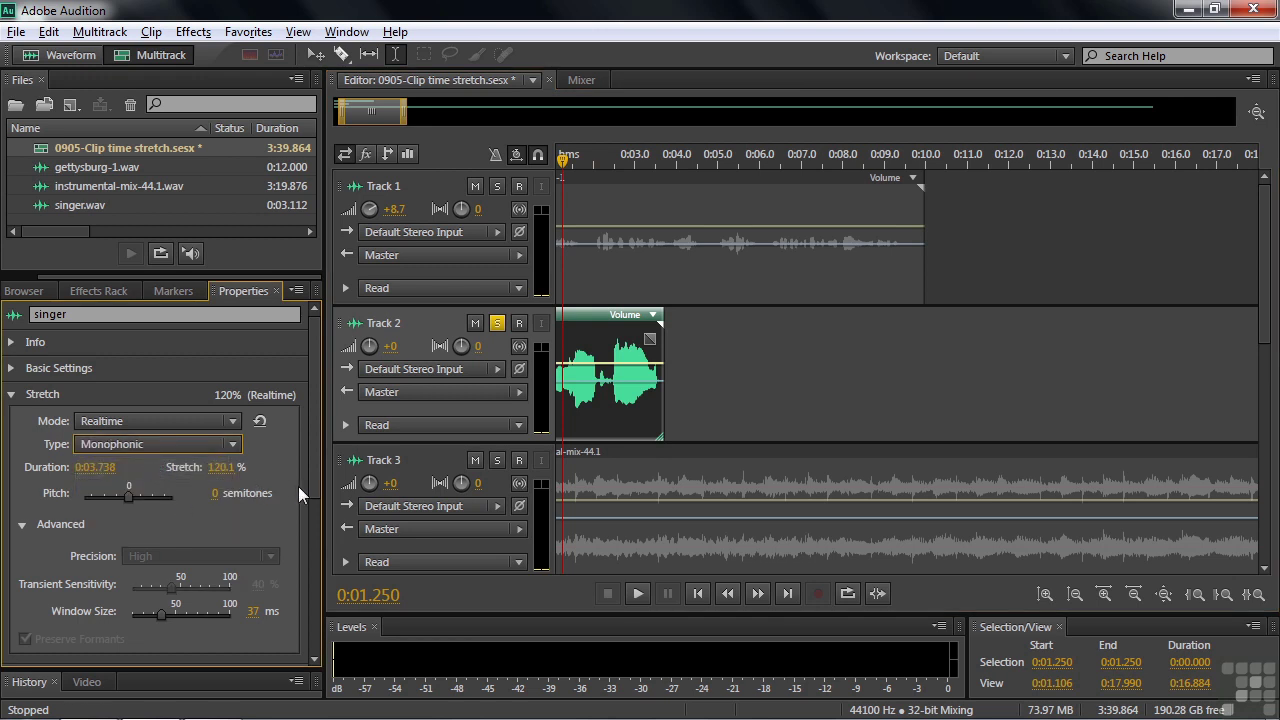
key("space")
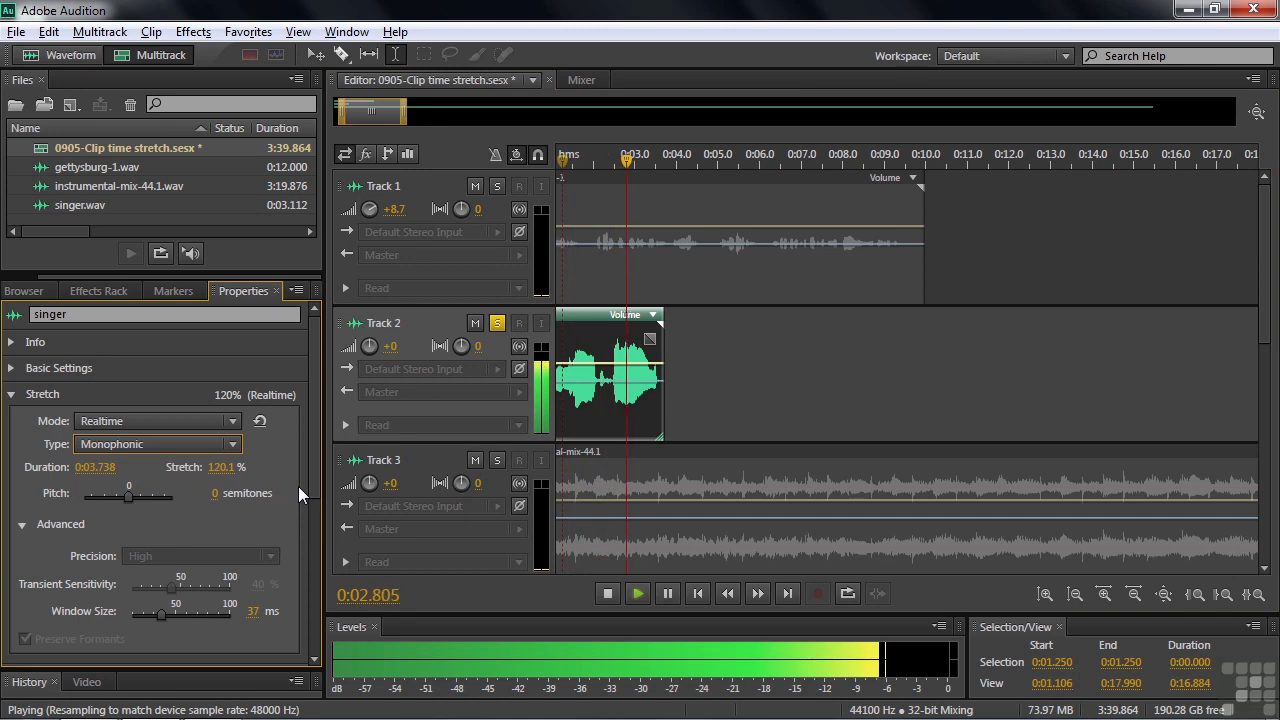
key("space")
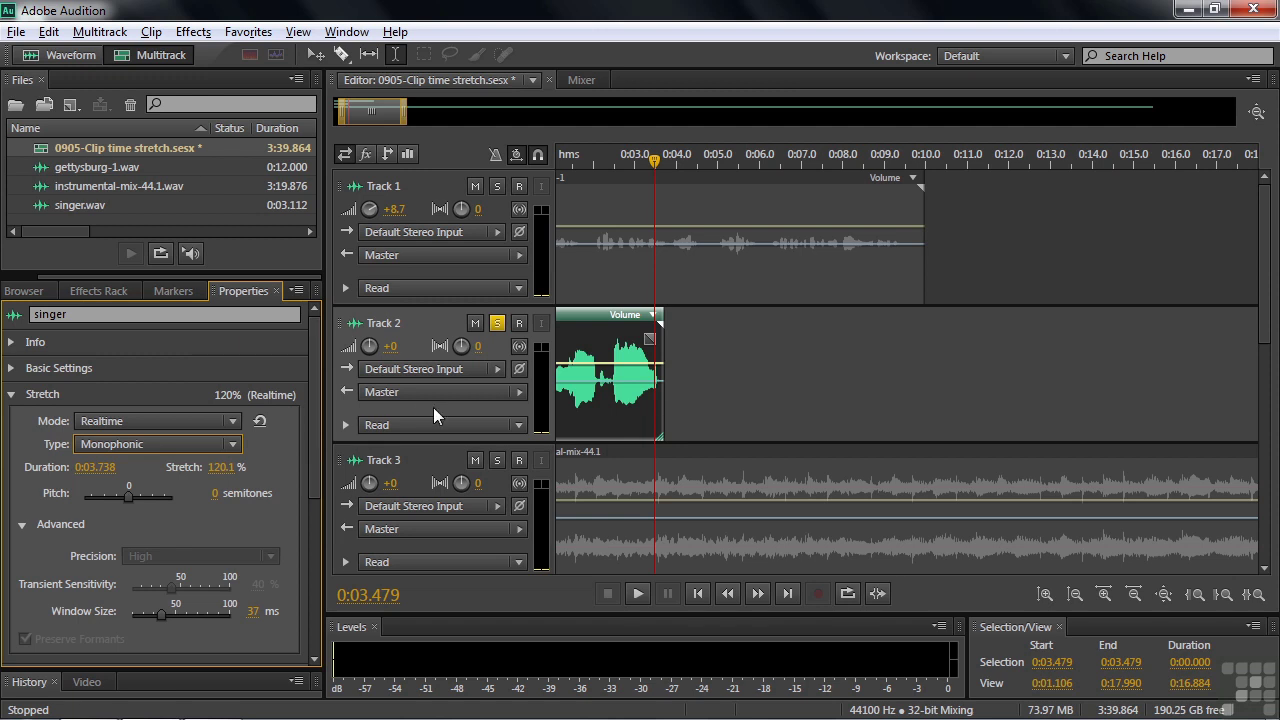
Compress the singer clip to 85.3% and play it from near the start and from the session beginning.
left_click_drag(661, 325, 617, 325)
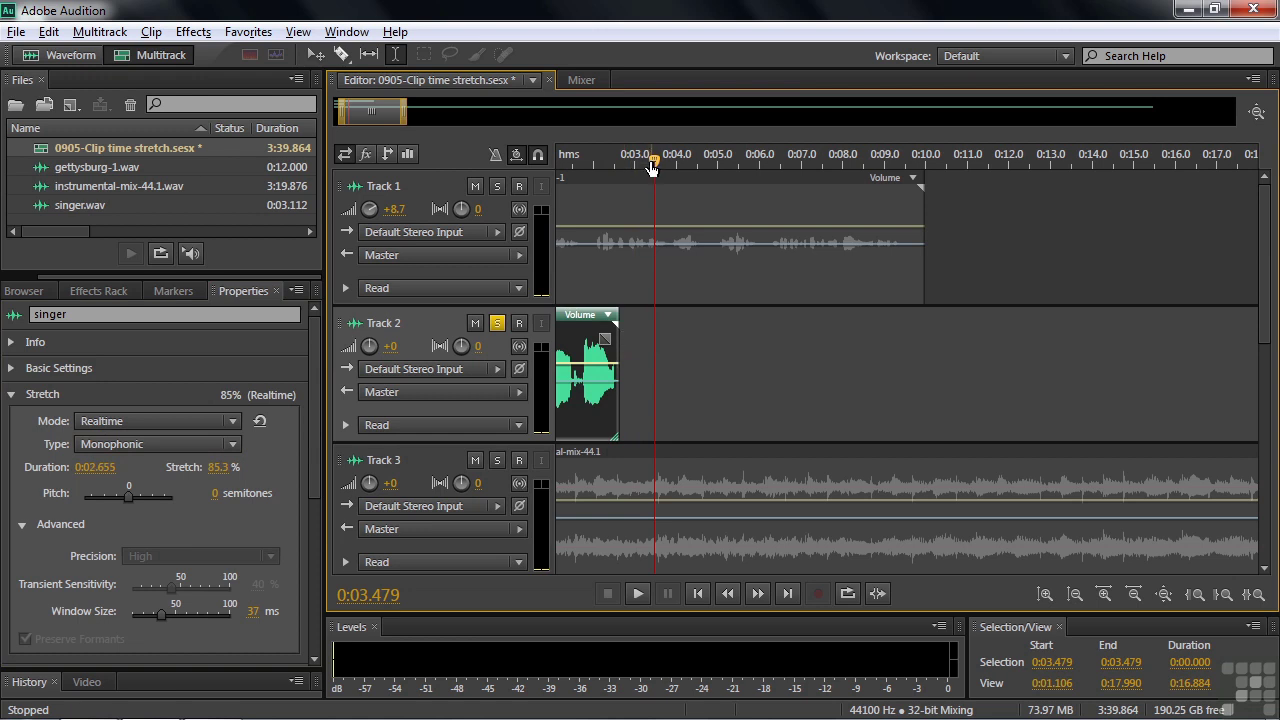
left_click(560, 200)
key("space")
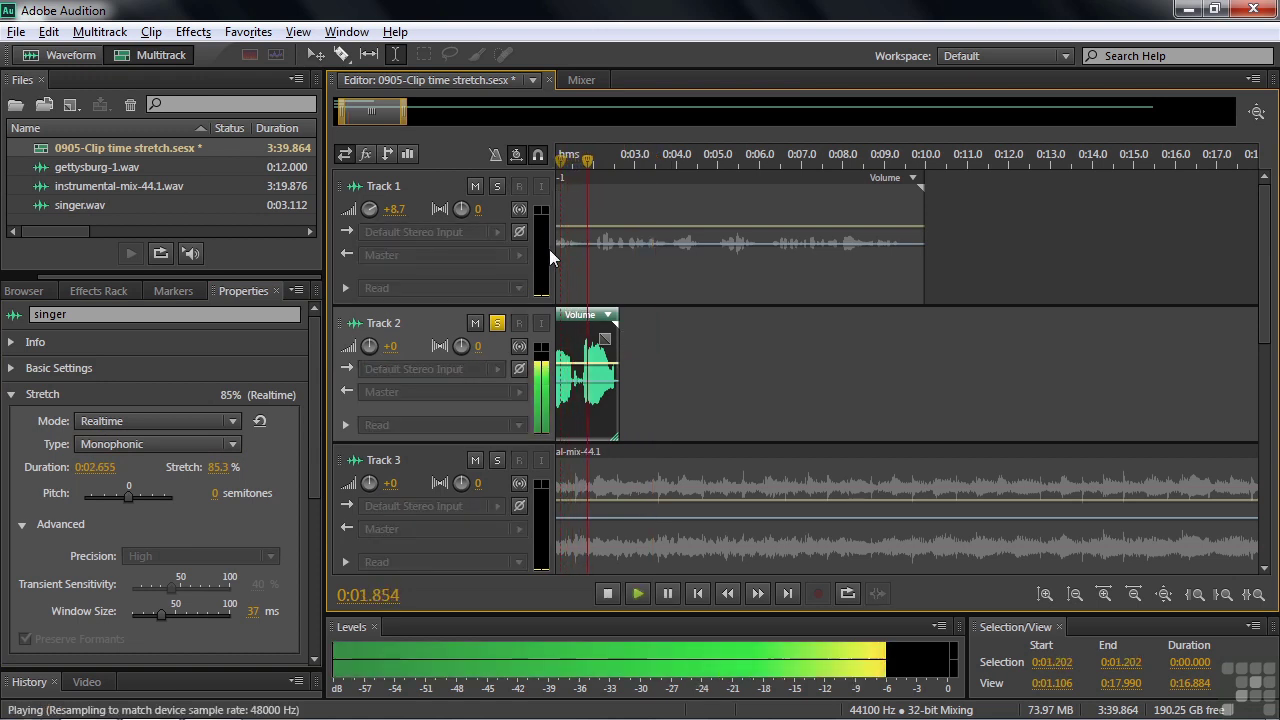
key("space")
key("Home")
key("space")
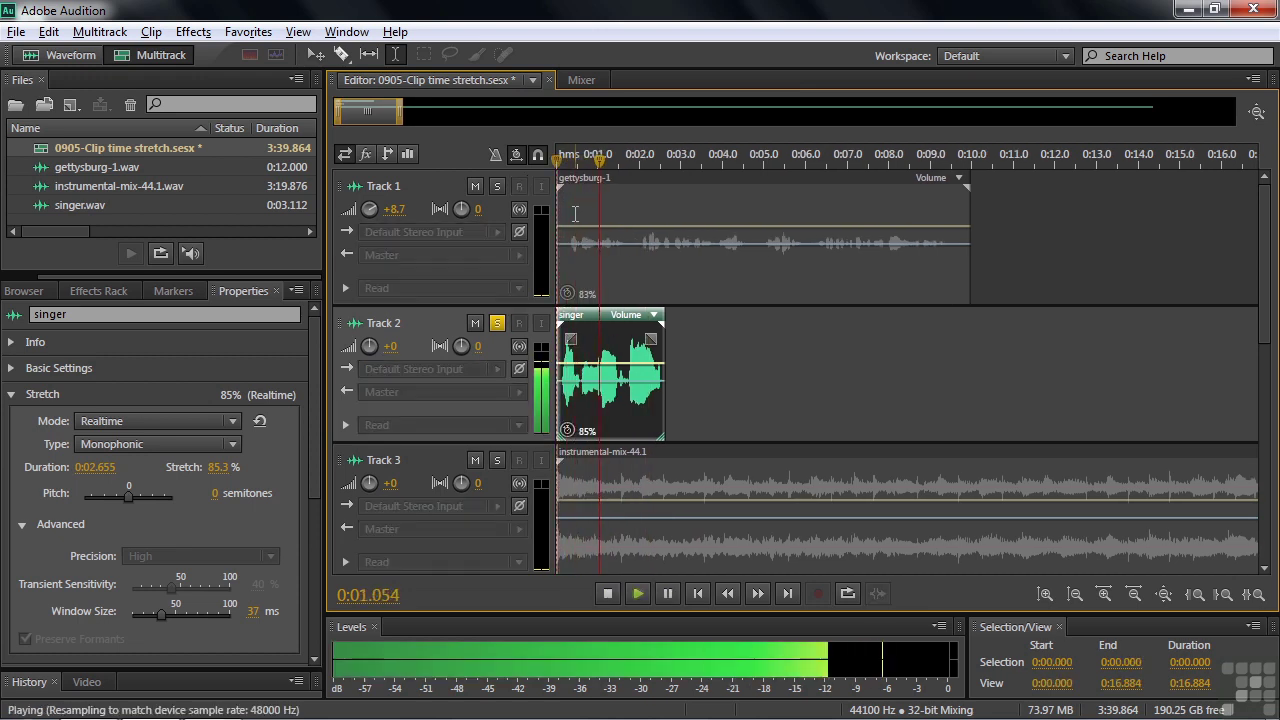
key("space")
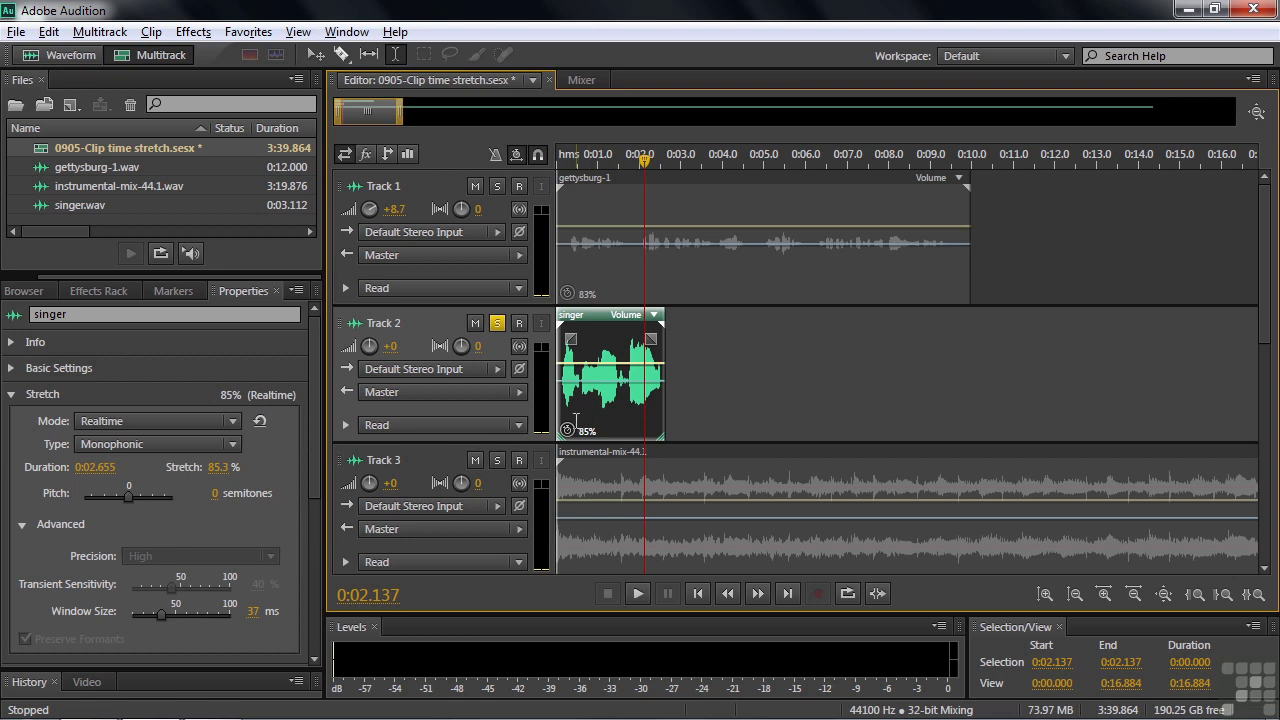
Solo Track 3 in place of Track 2, preview it, select instrumental-mix-44.1, and zoom out fully.
left_click(500, 459)
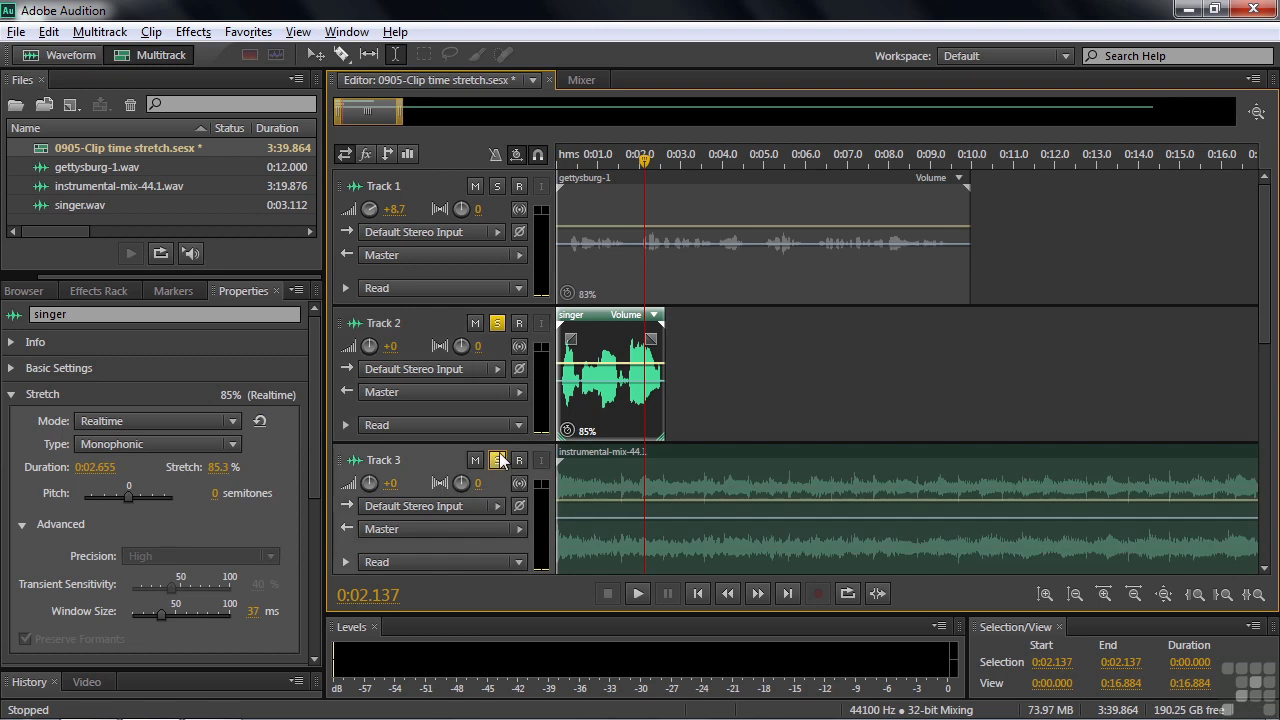
left_click(497, 322)
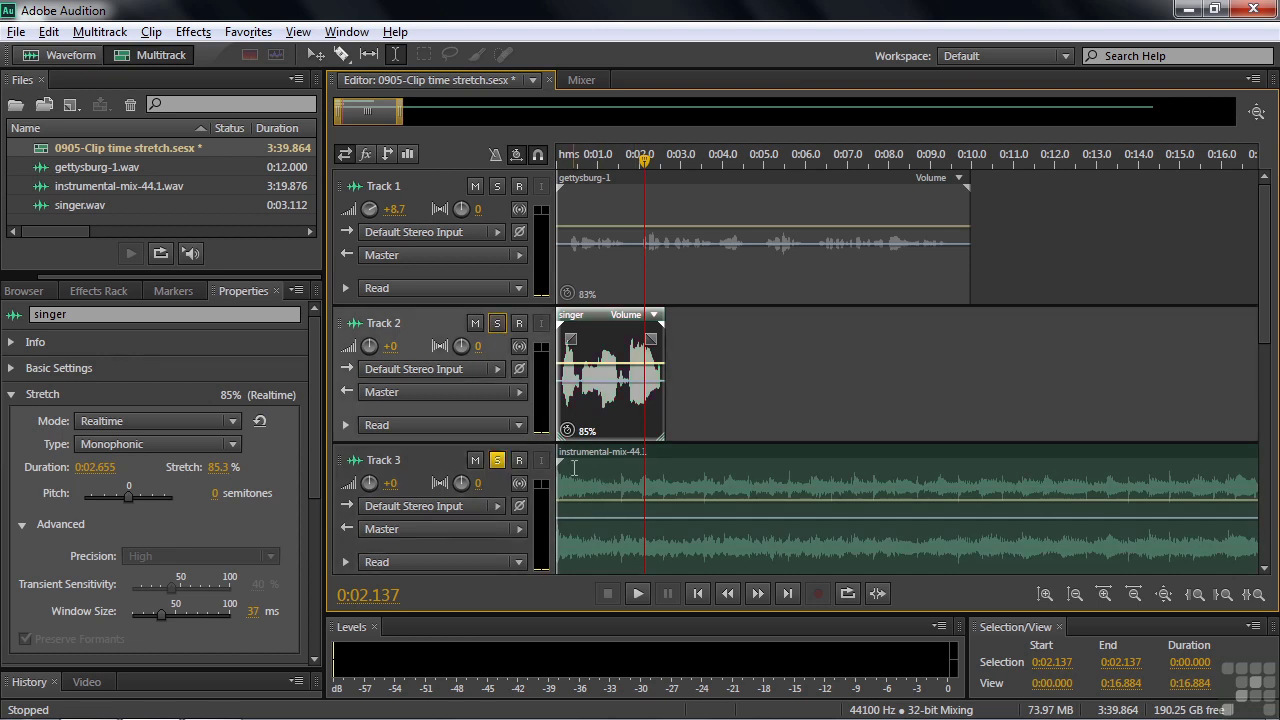
key("space")
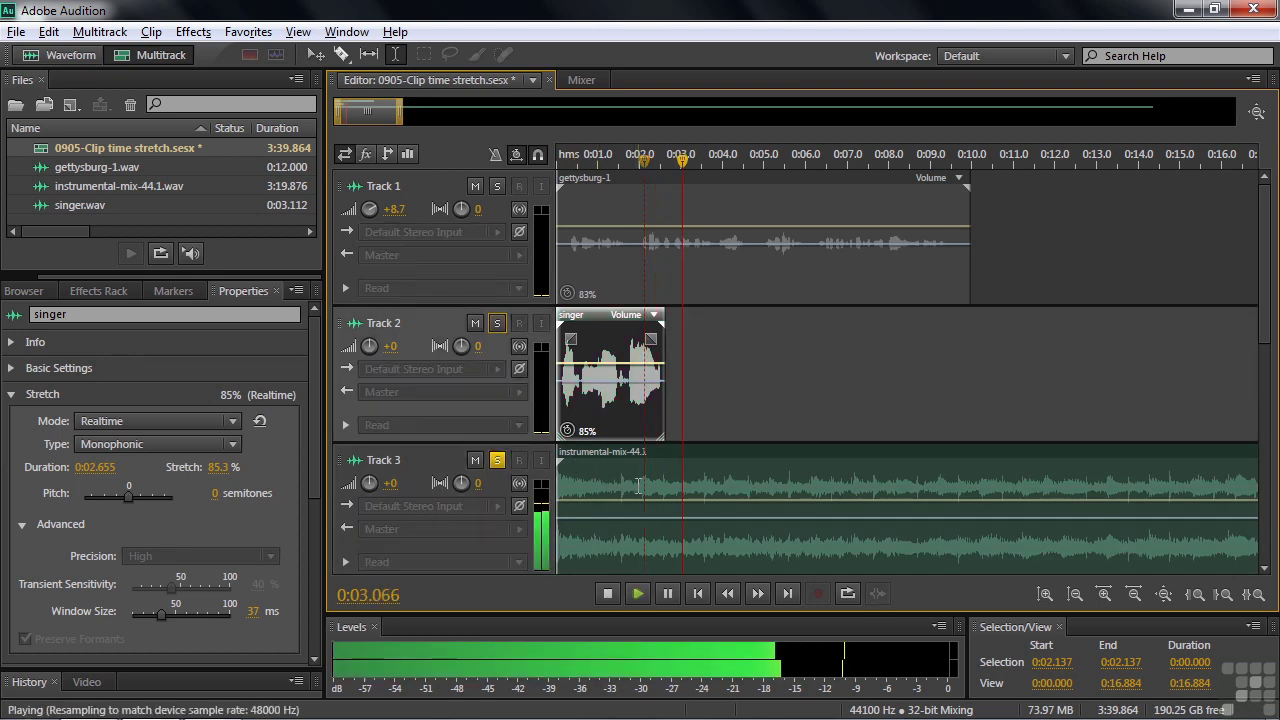
key("space")
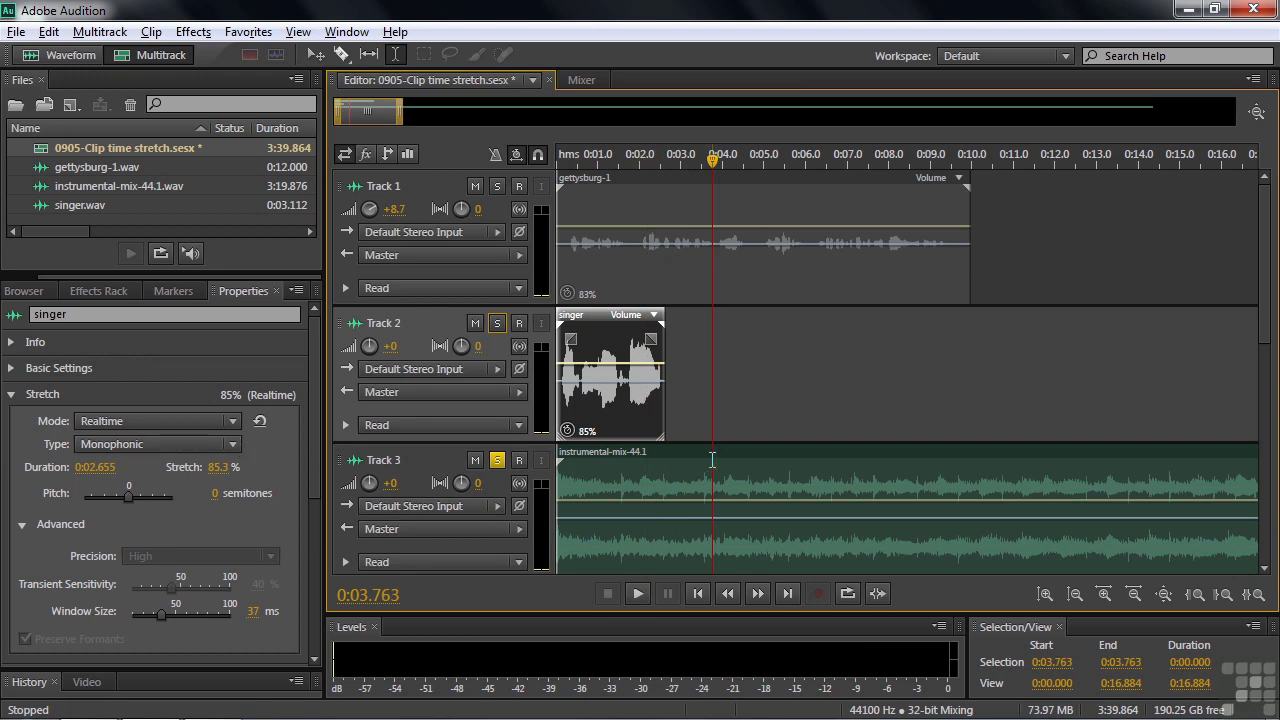
left_click(566, 470)
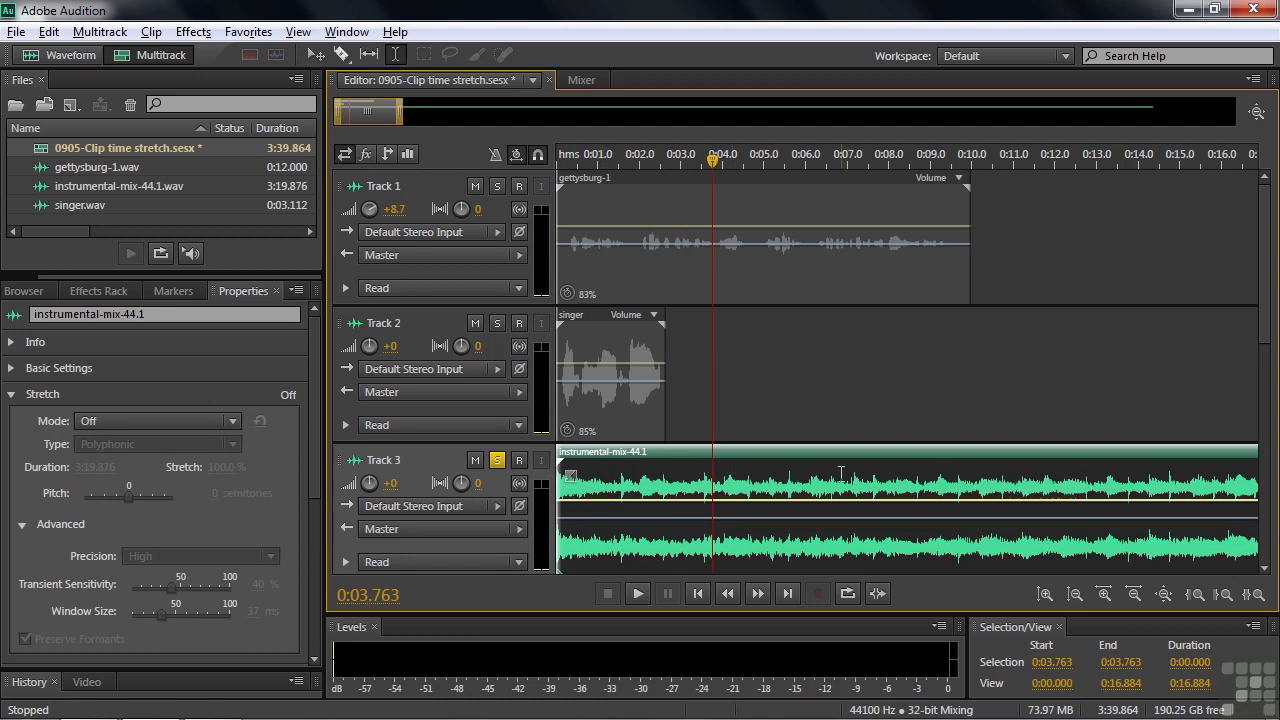
key("slash")
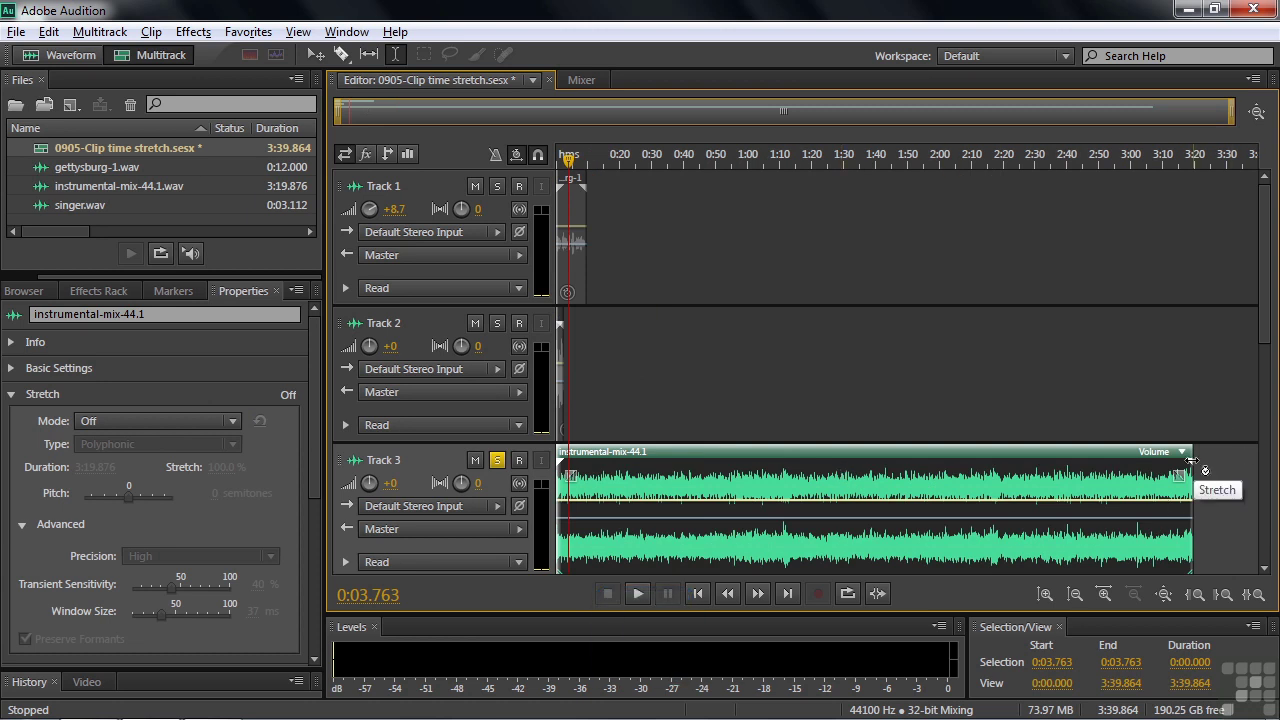
Try the instrumental mix at 85%, then stretch it to 120.1% lasting 4:00, with the playhead near 0:38.
left_click_drag(1193, 461, 1096, 463)
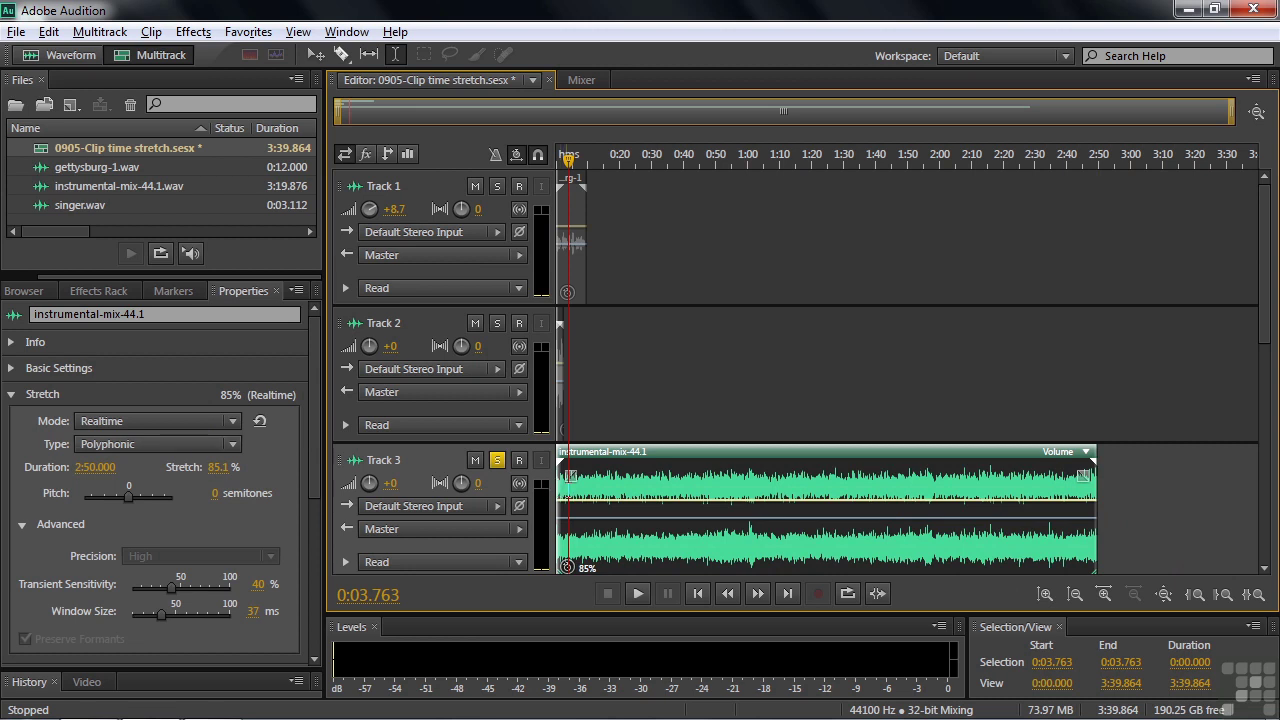
key("space")
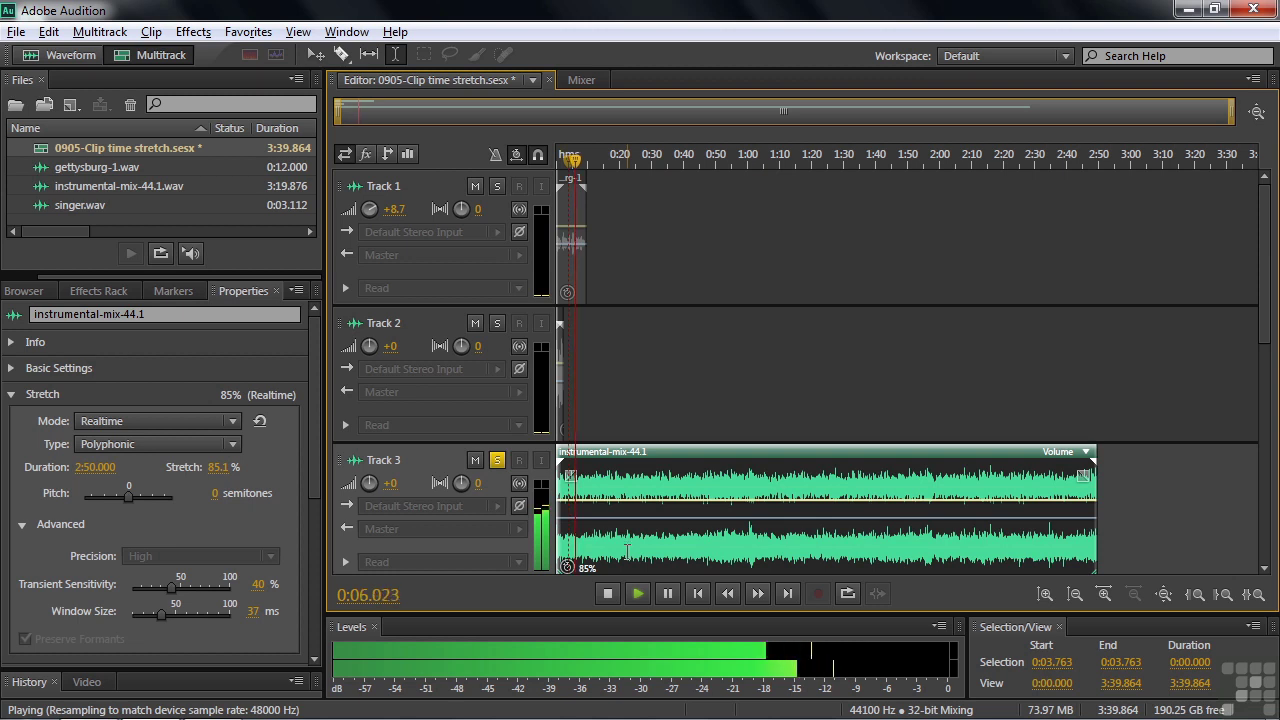
key("space")
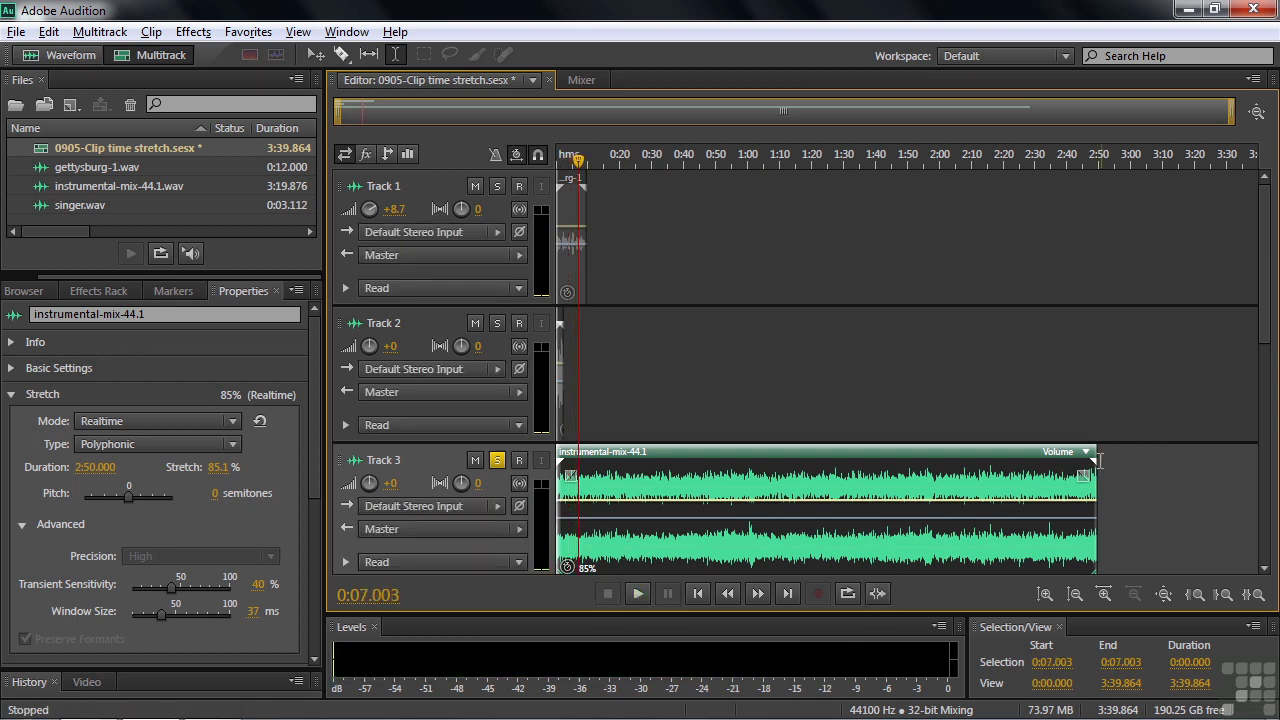
left_click_drag(1096, 460, 1232, 467)
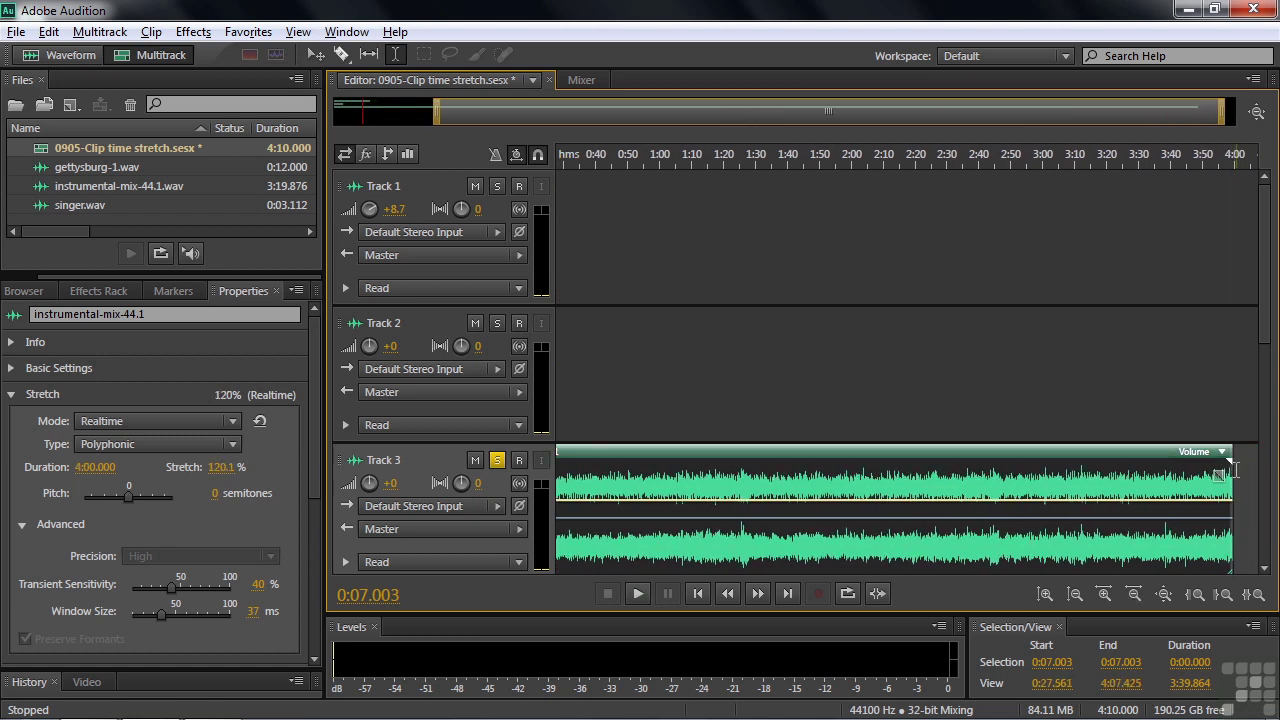
left_click(590, 159)
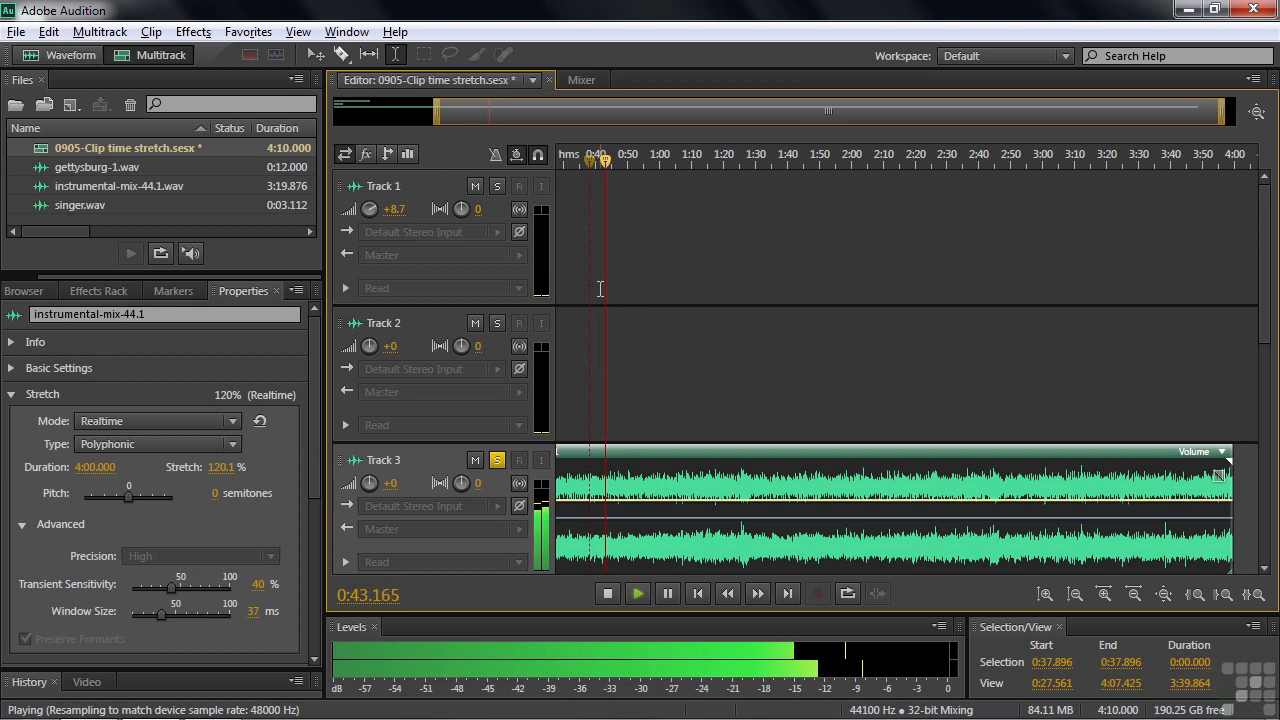
Raise the instrumental-mix clip's Transient Sensitivity from 40% to 85% and play it back to compare.
key("space")
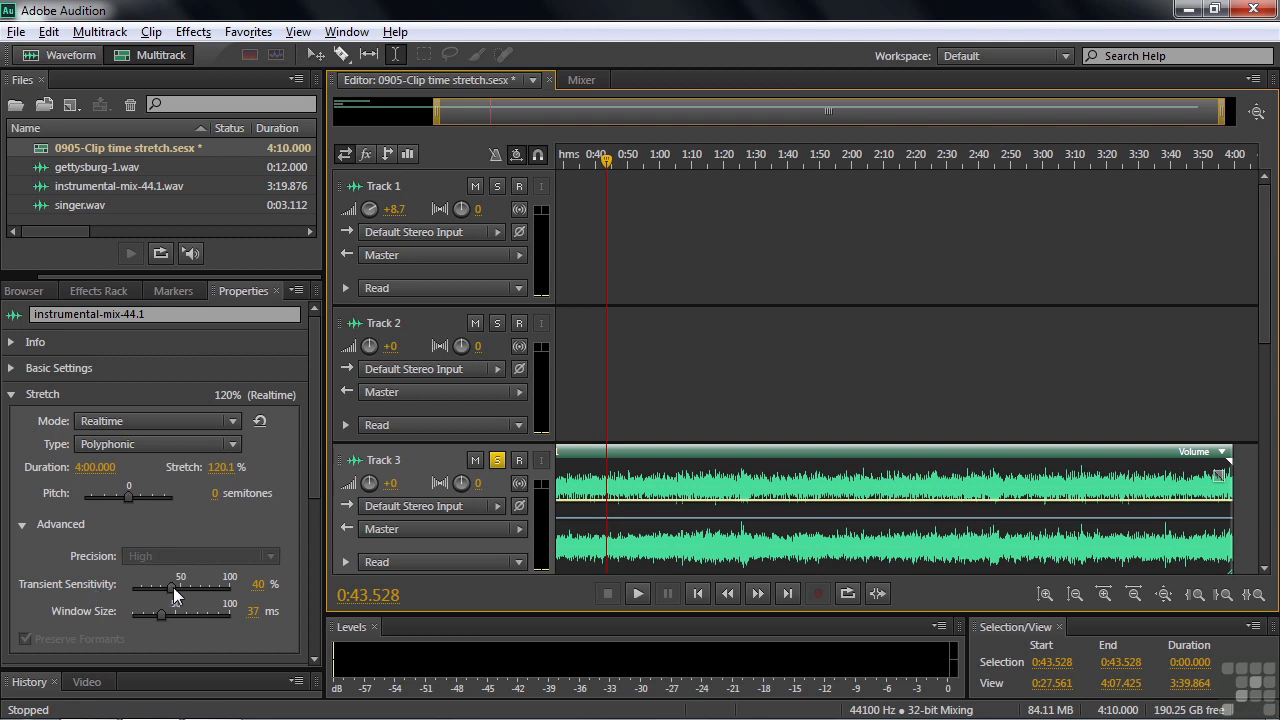
left_click_drag(173, 587, 195, 587)
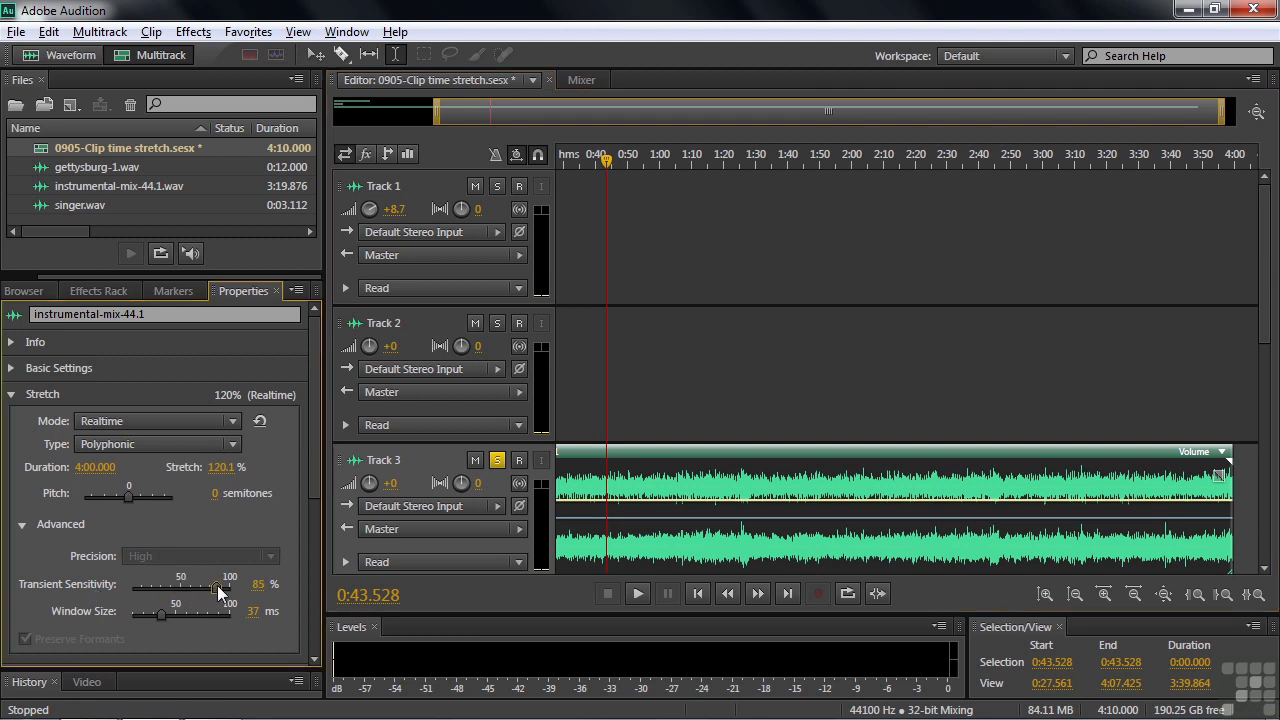
key("space")
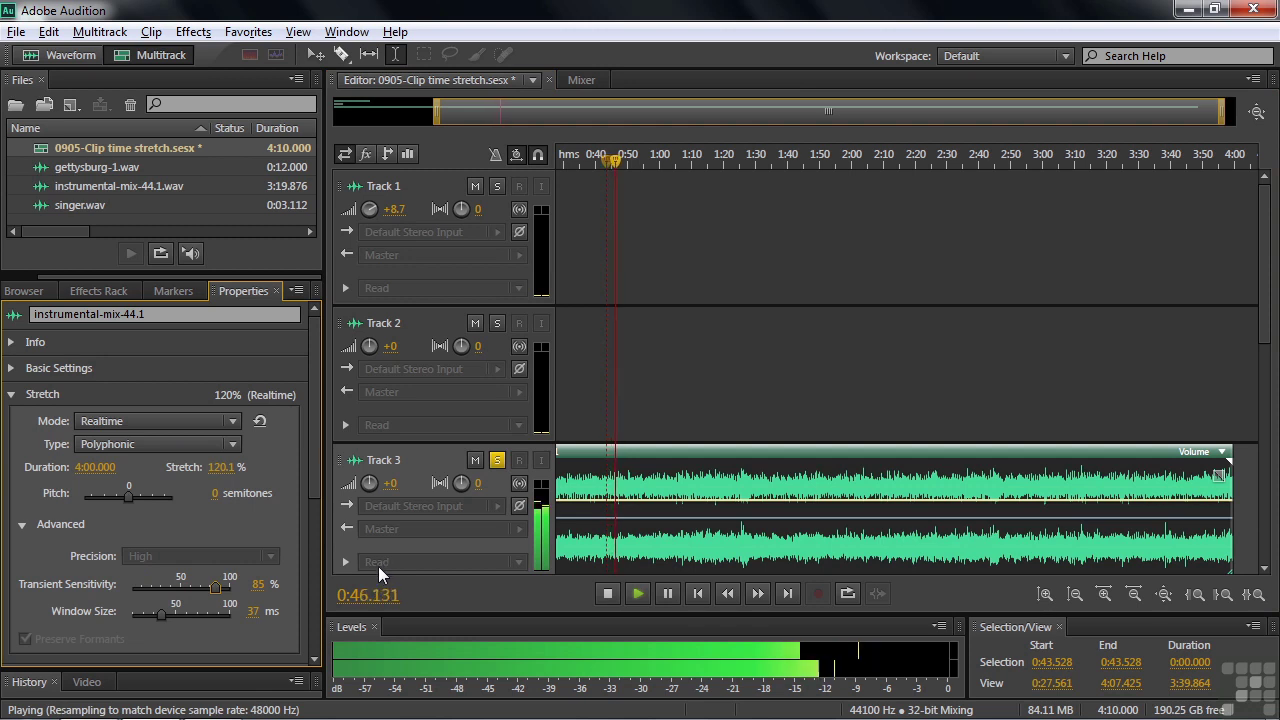
key("space")
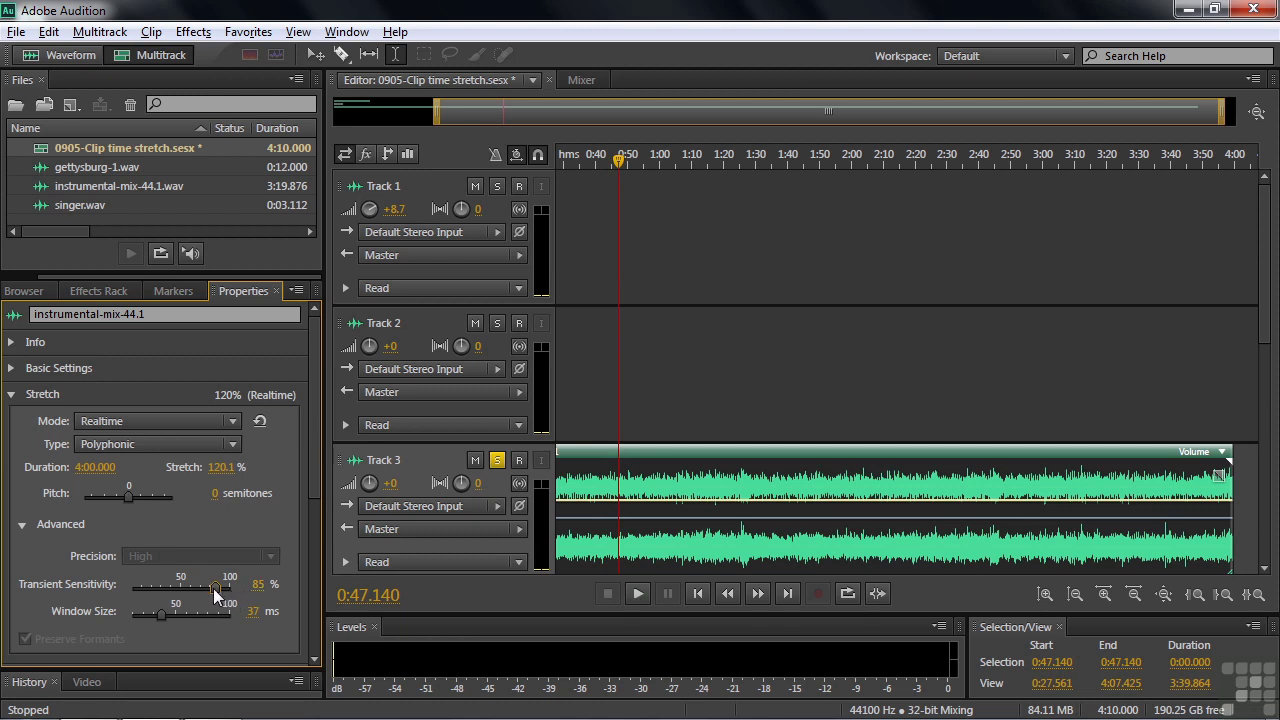
Set the instrumental-mix-44.1 stretch mode to Rendered (High Quality) and play the 120% render.
left_click(232, 423)
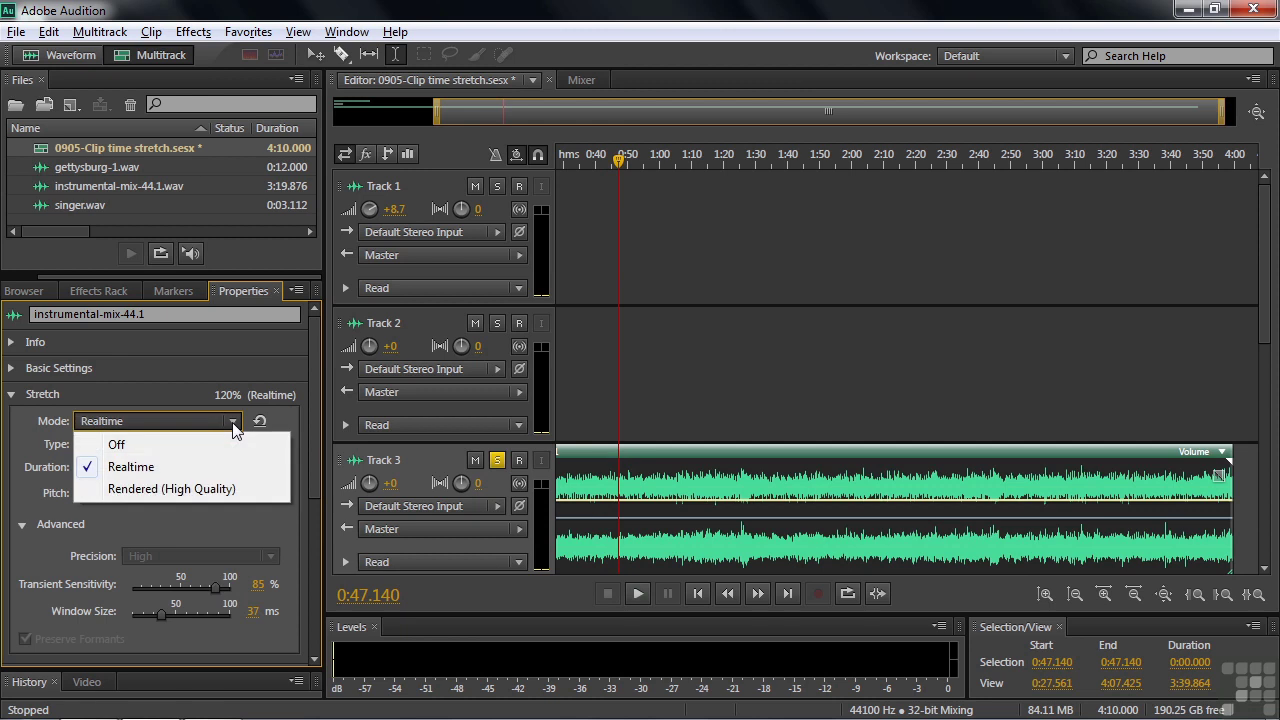
left_click(168, 490)
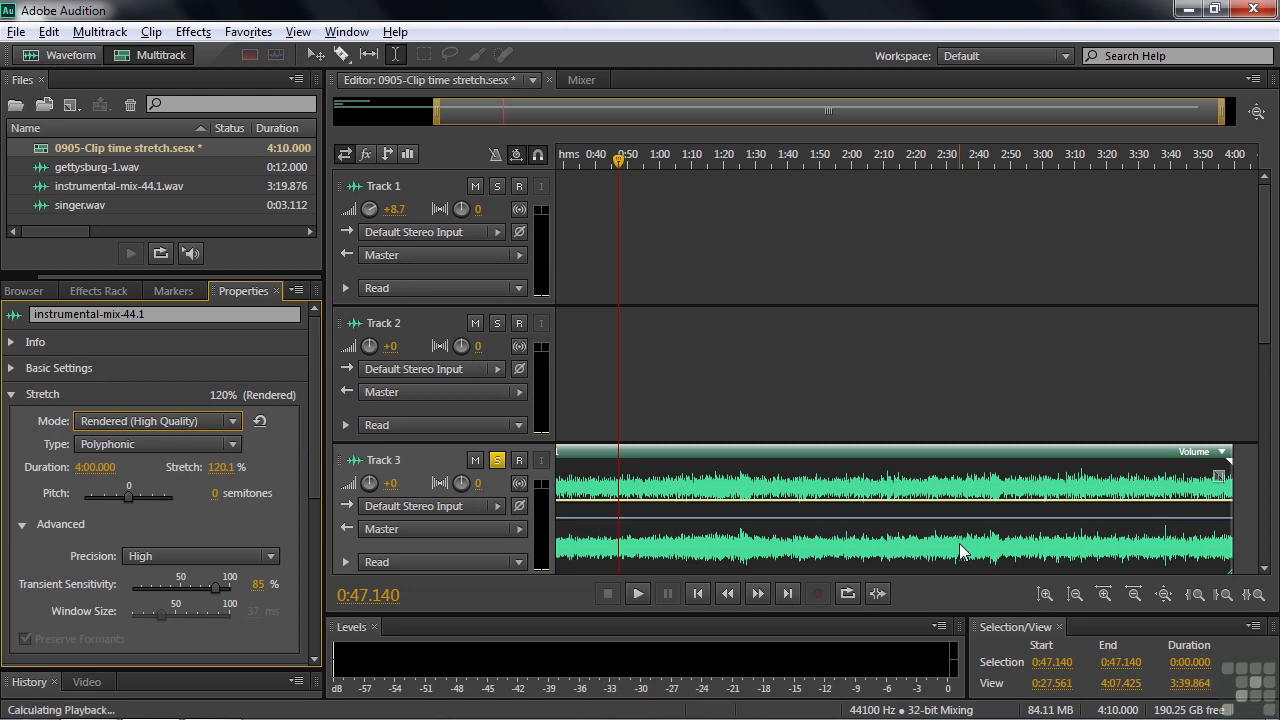
key("space")
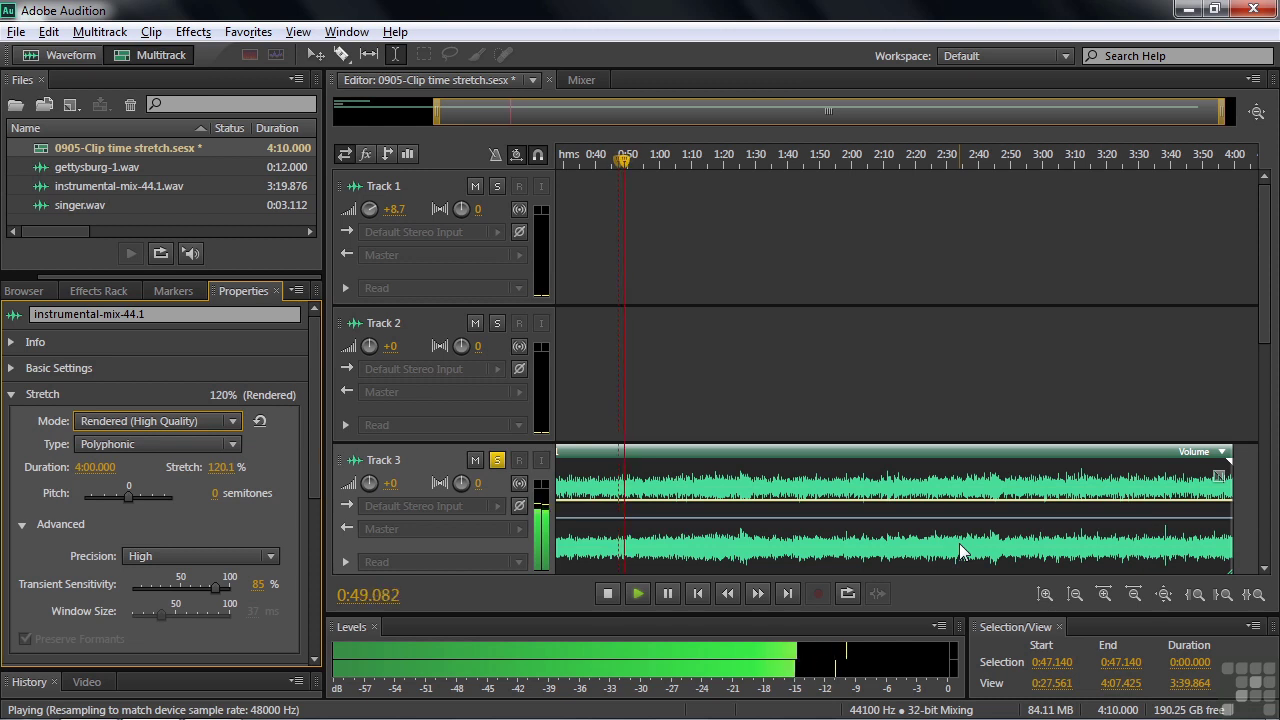
key("space")
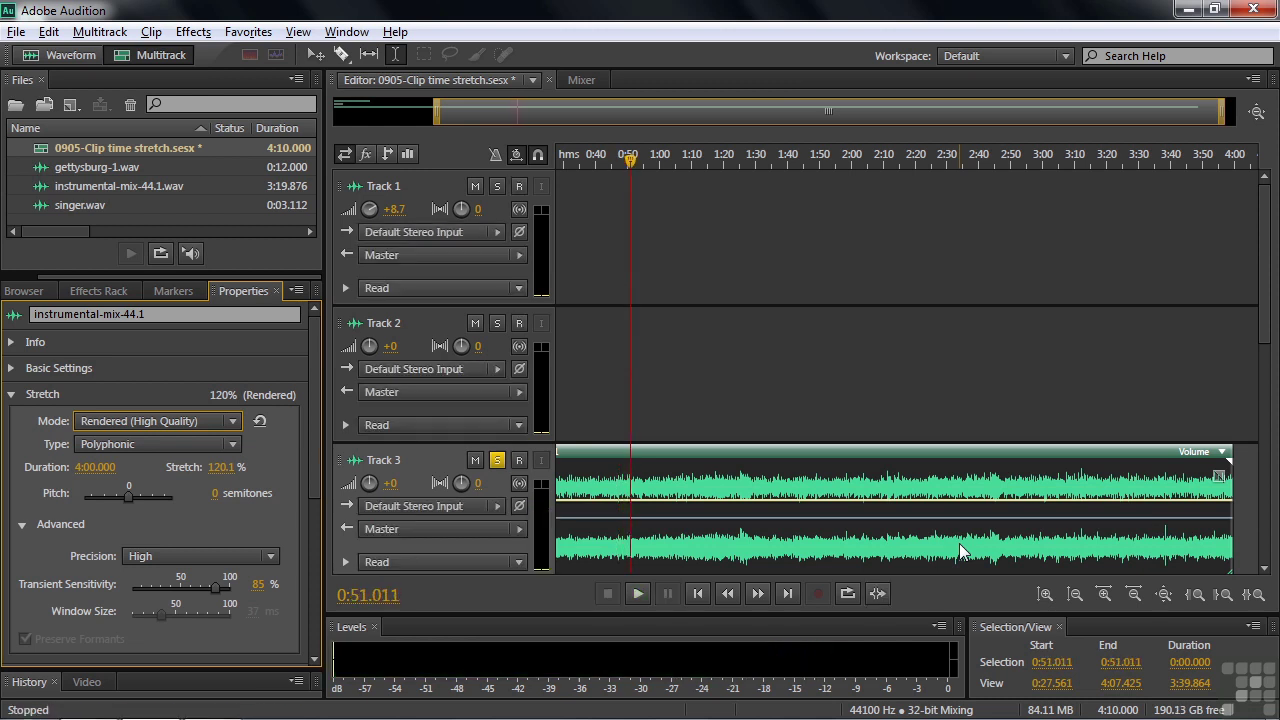